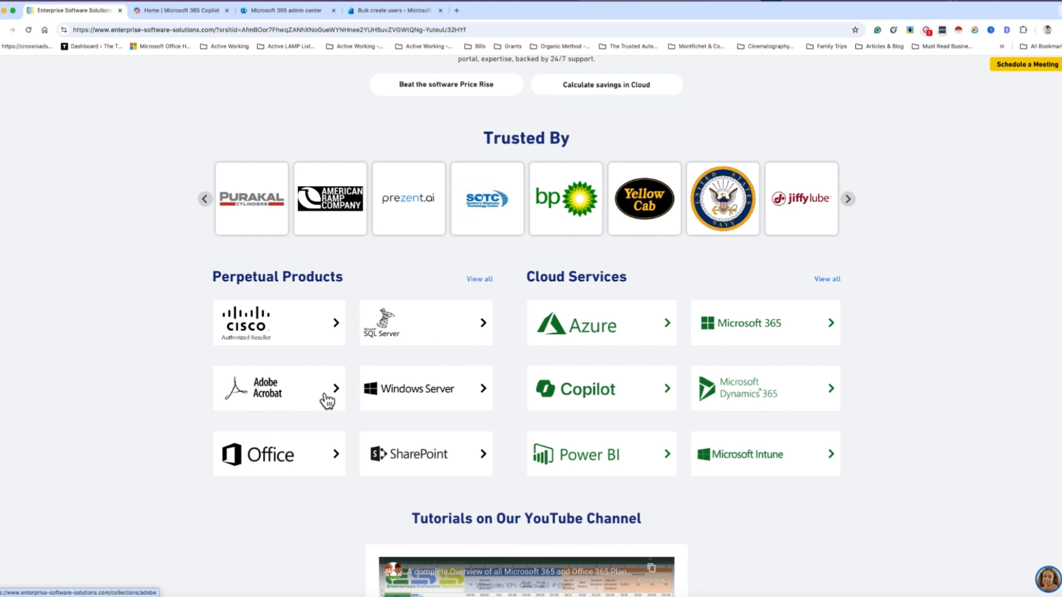
Scroll back up to the Microsoft Licensing Simplified headline on the ESS homepage, then bring up the app switcher
scroll(332, 396, "up", 1)
scroll(332, 395, "up", 4)
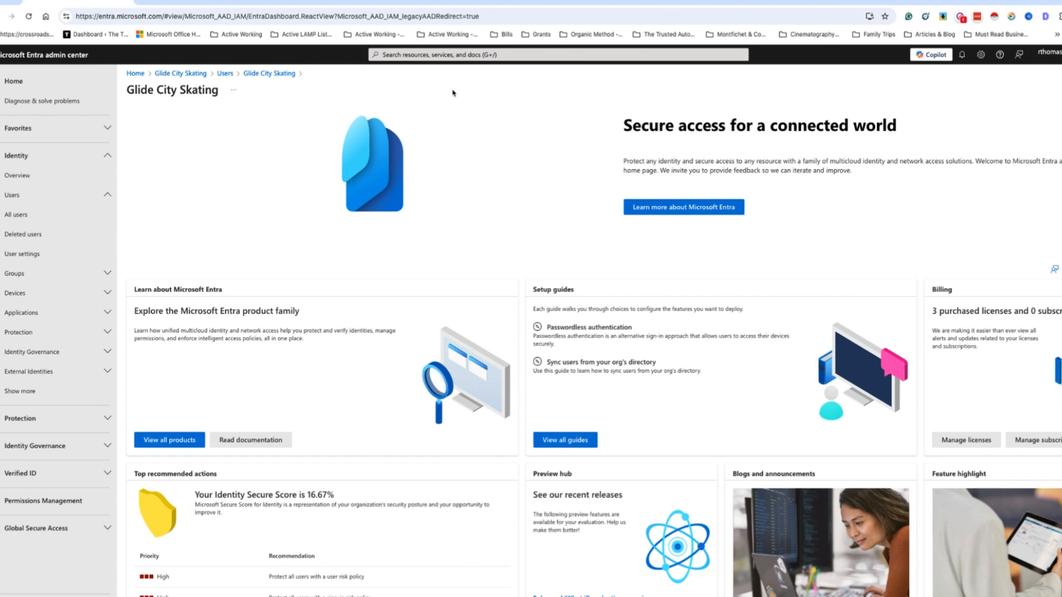
key("super+Tab")
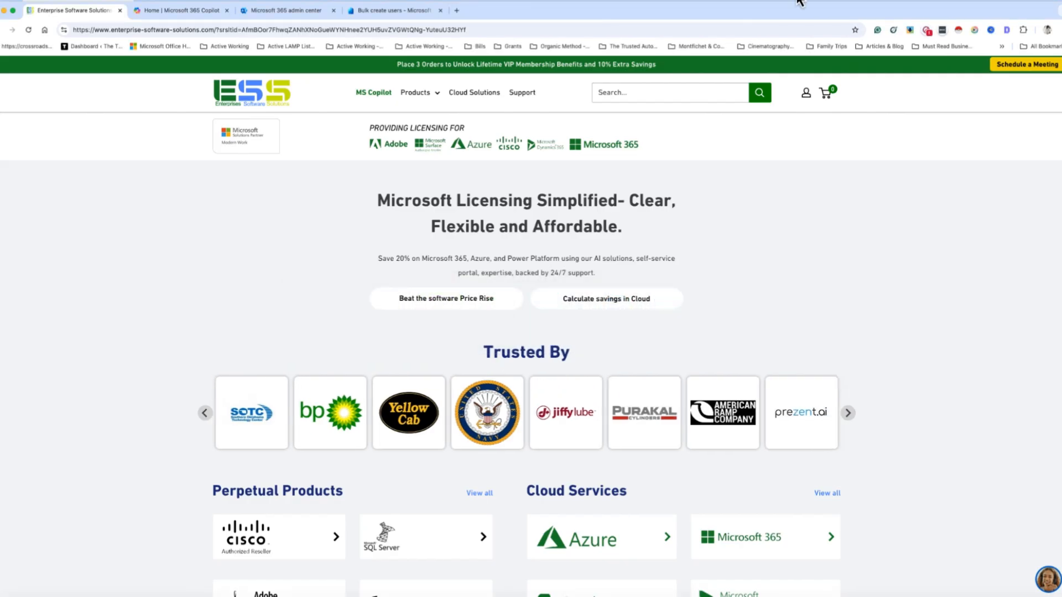
From Copilot's app launcher, open the Admin app in a new tab and switch to it
left_click(188, 11)
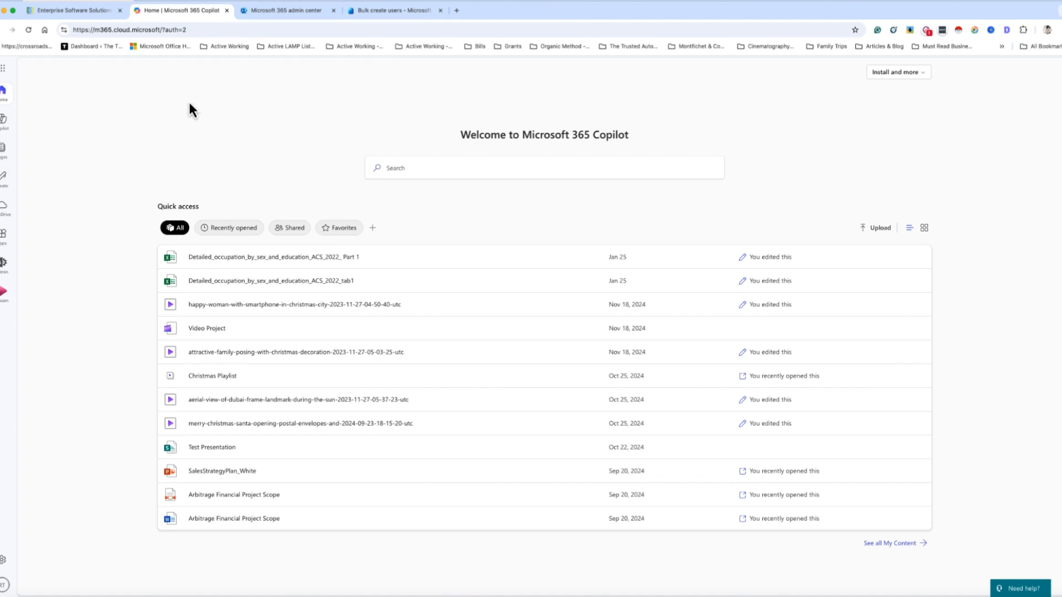
right_click(4, 265)
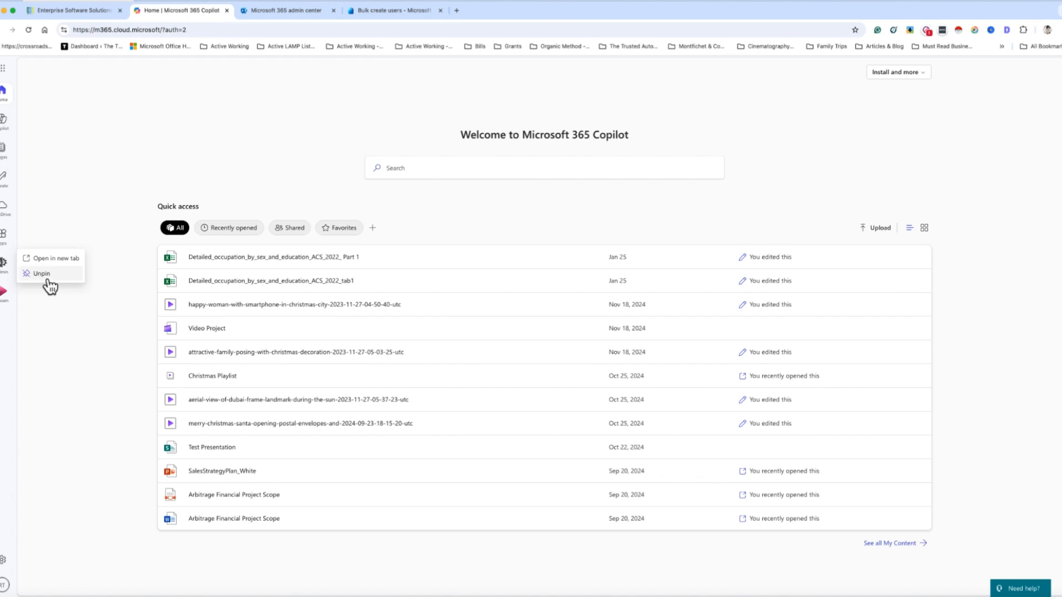
left_click(92, 113)
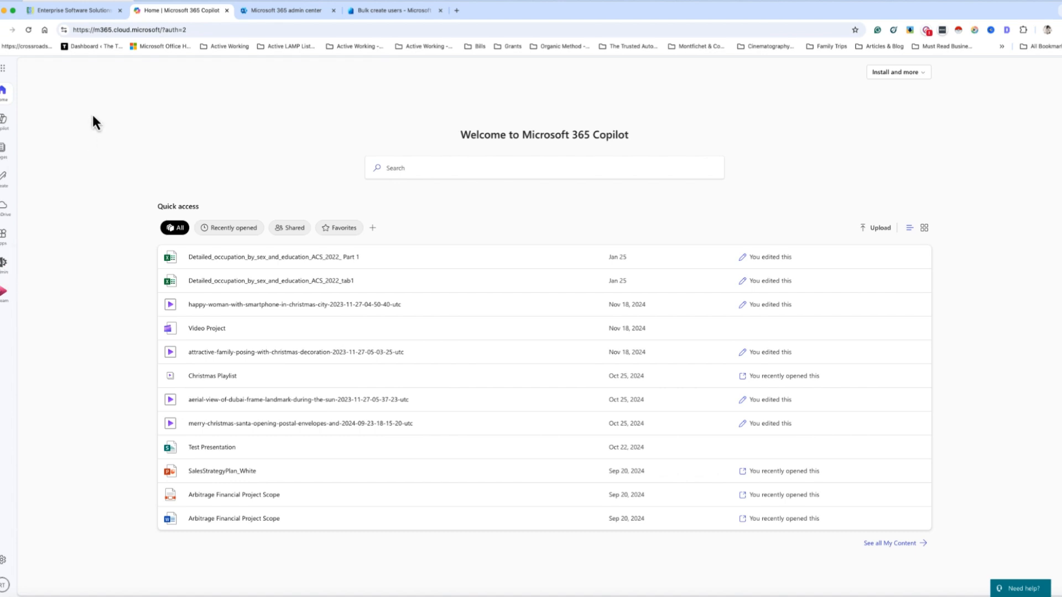
left_click(3, 72)
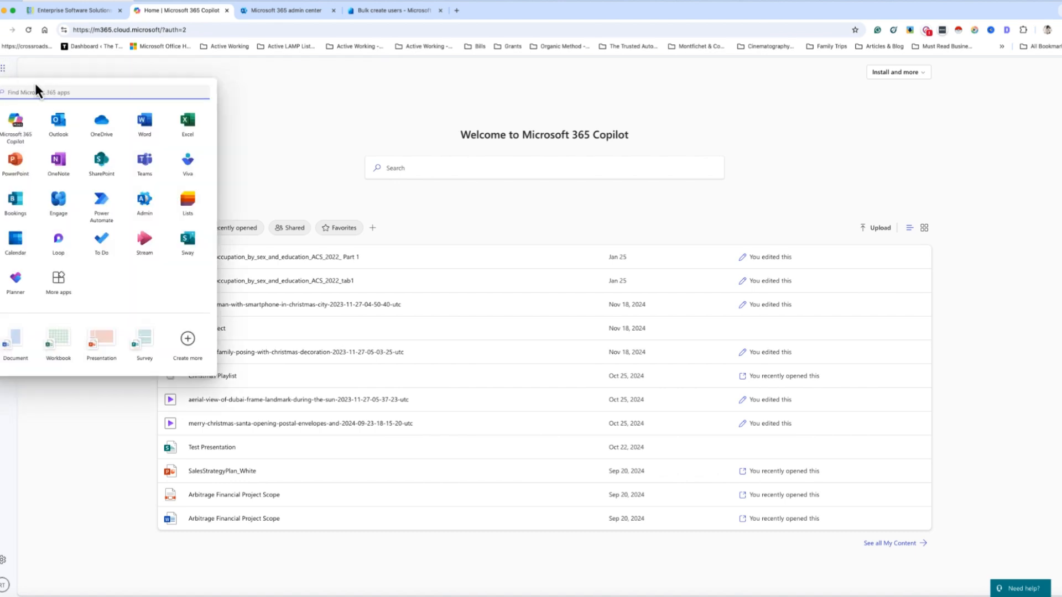
right_click(146, 209)
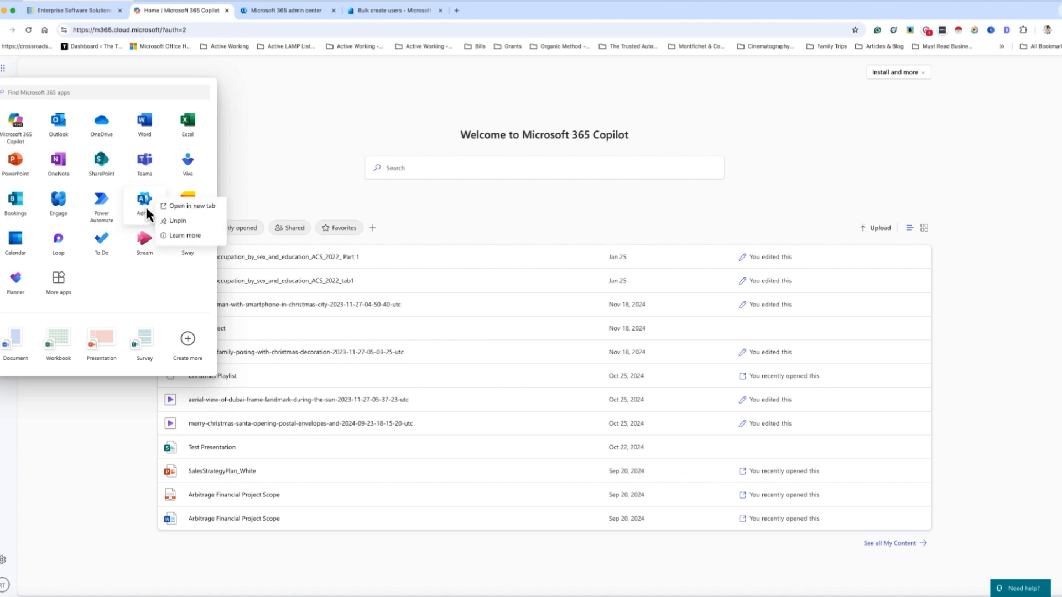
left_click(221, 206)
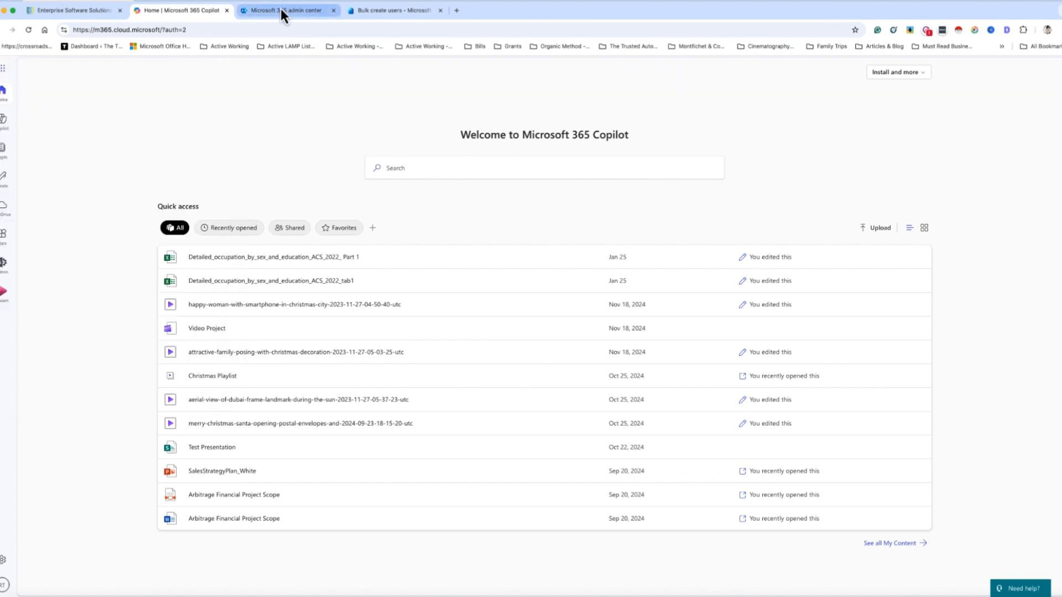
left_click(281, 10)
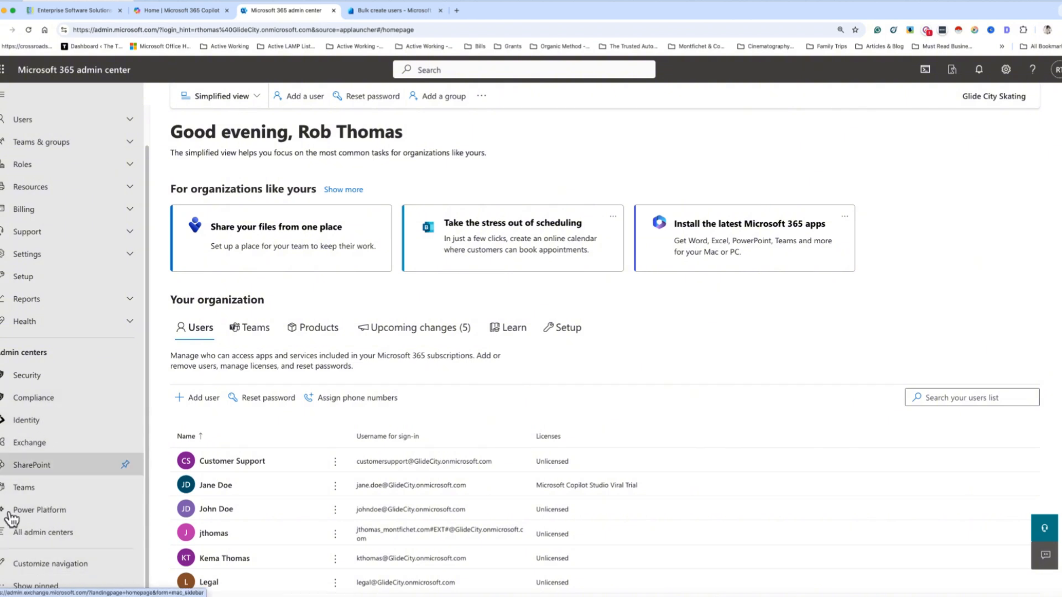
Open the Identity admin center link in a new browser tab
right_click(37, 424)
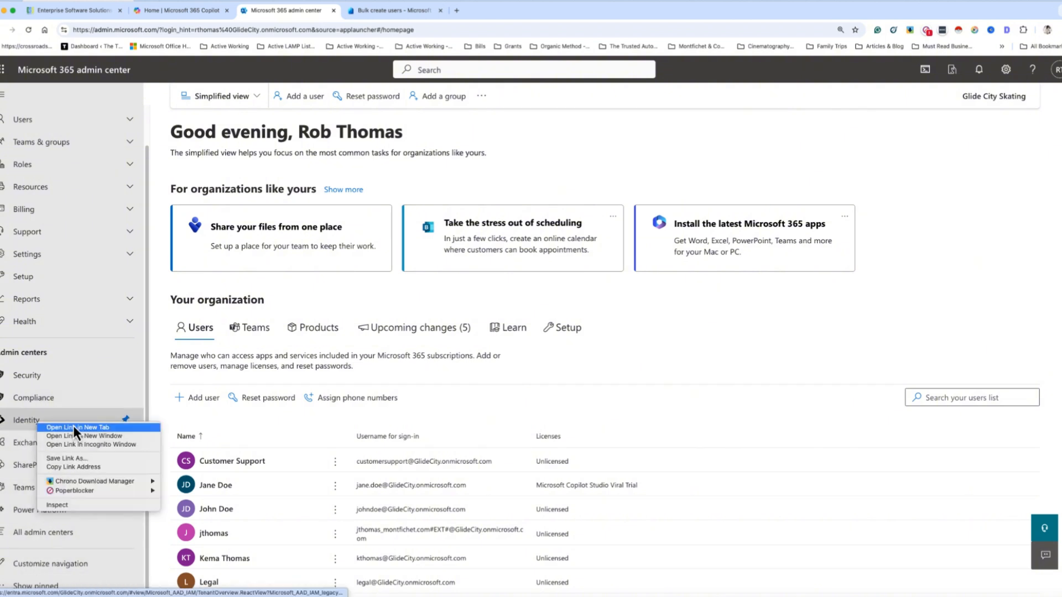
left_click(371, 15)
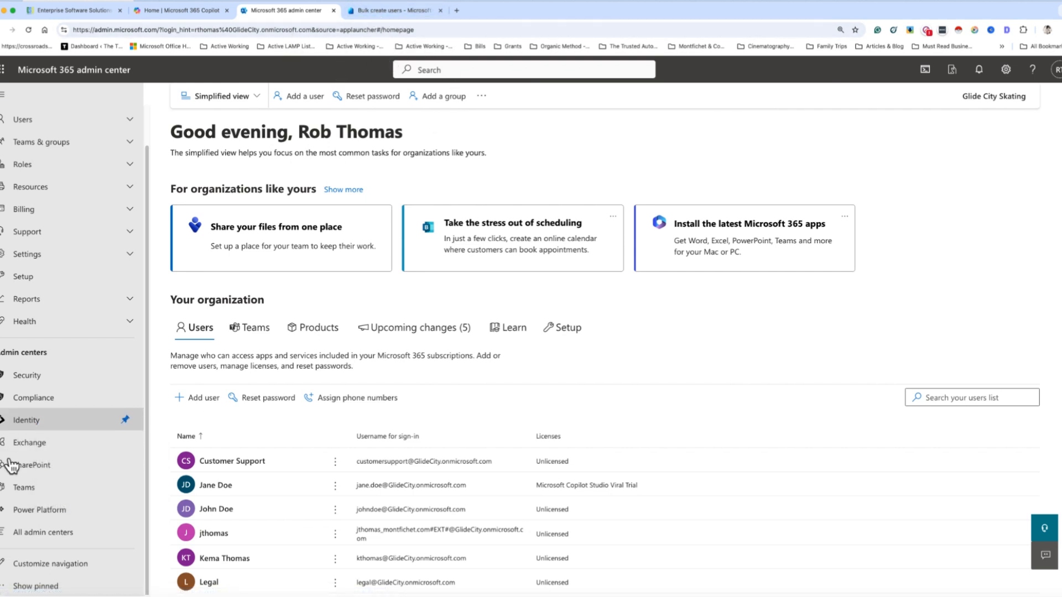
right_click(35, 422)
left_click(57, 424)
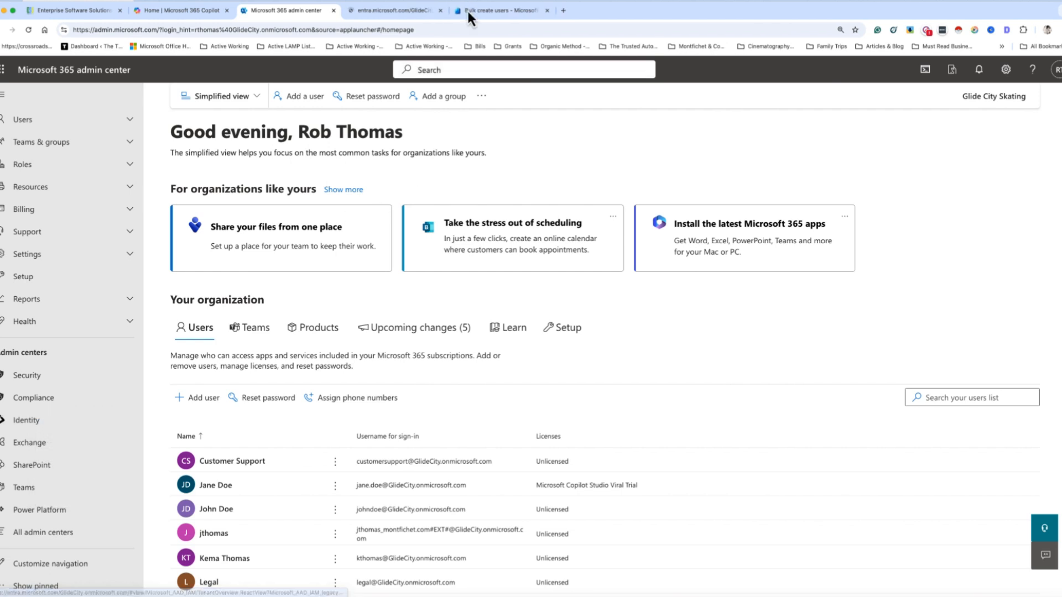
In the Entra tab, navigate to Users > All users for Glide City Skating
left_click(404, 11)
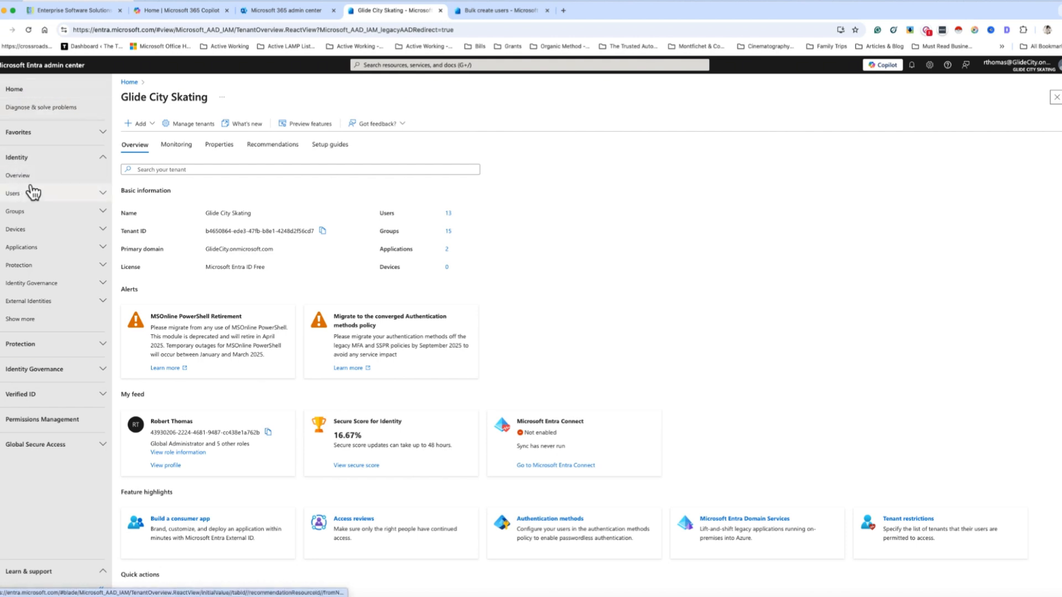
left_click(164, 120)
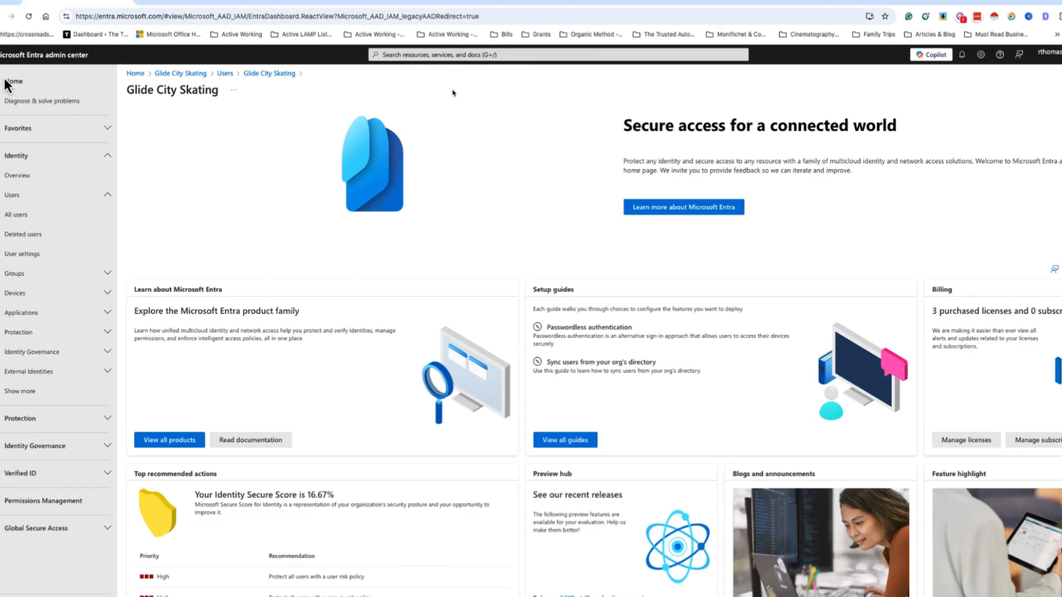
key("super+Tab")
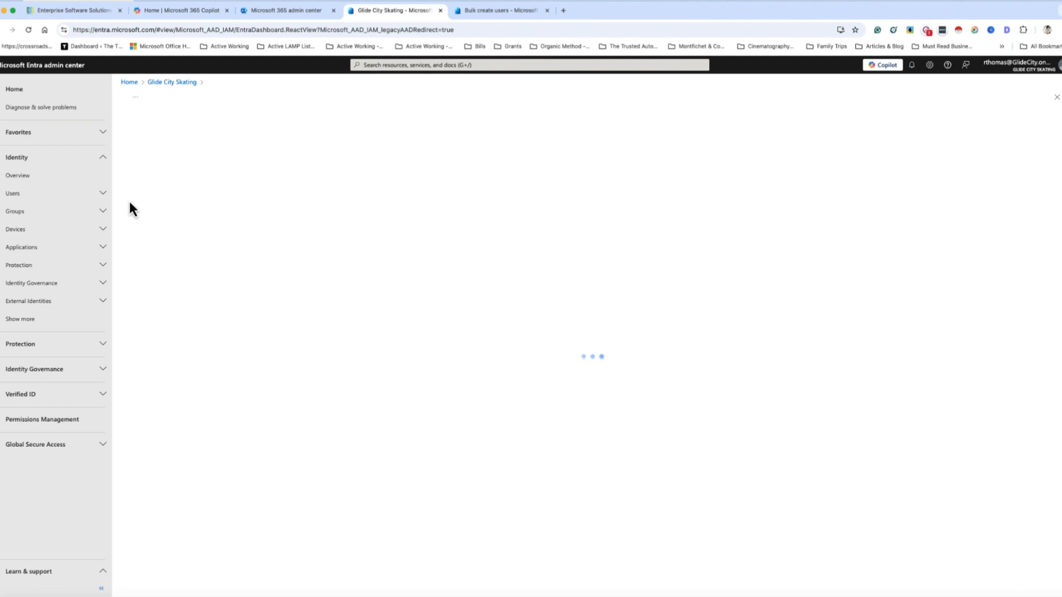
left_click(39, 183)
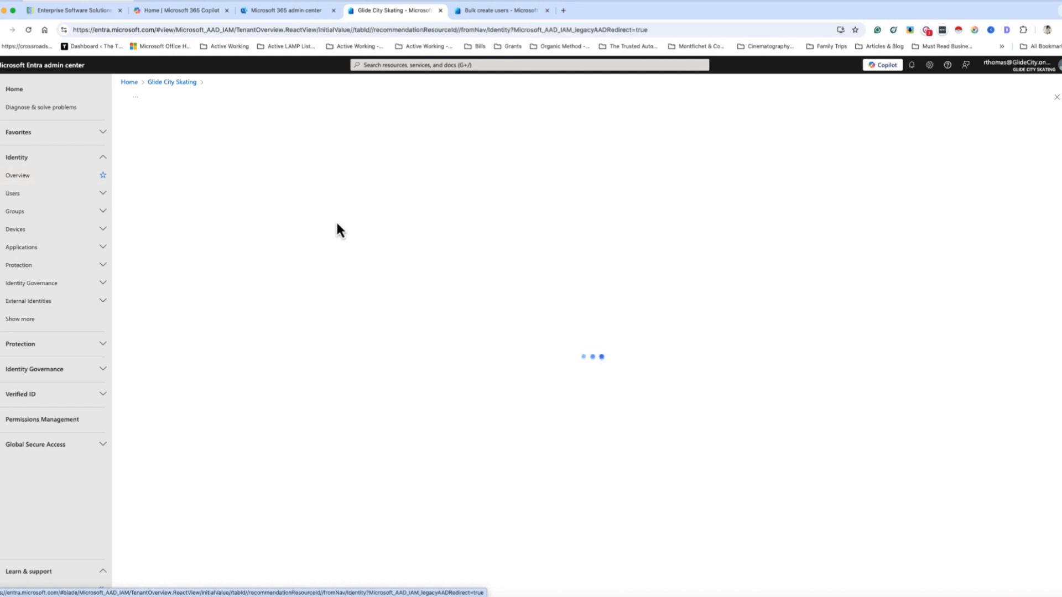
left_click(102, 193)
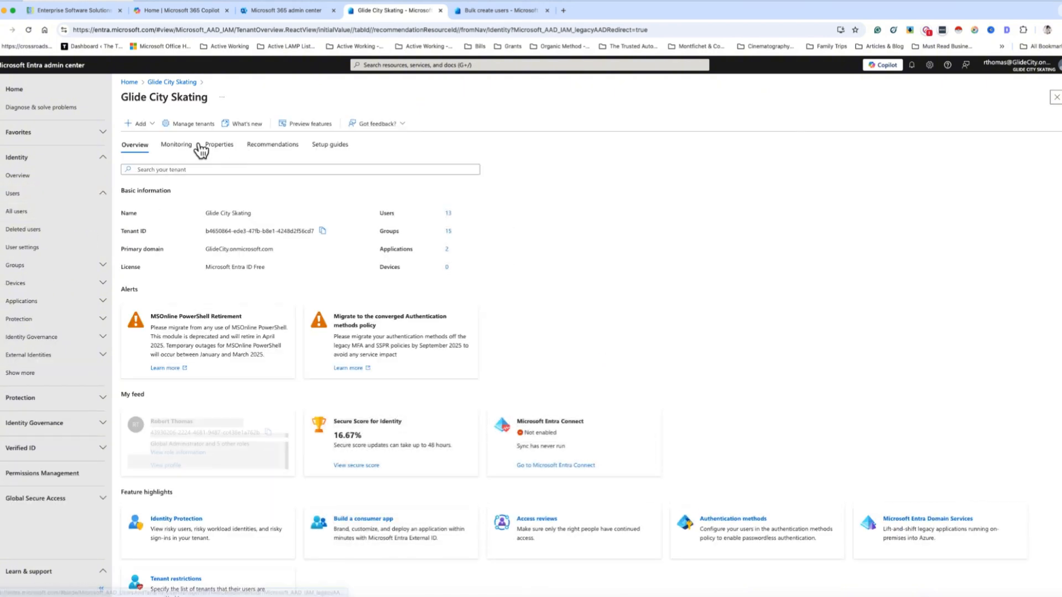
left_click(152, 127)
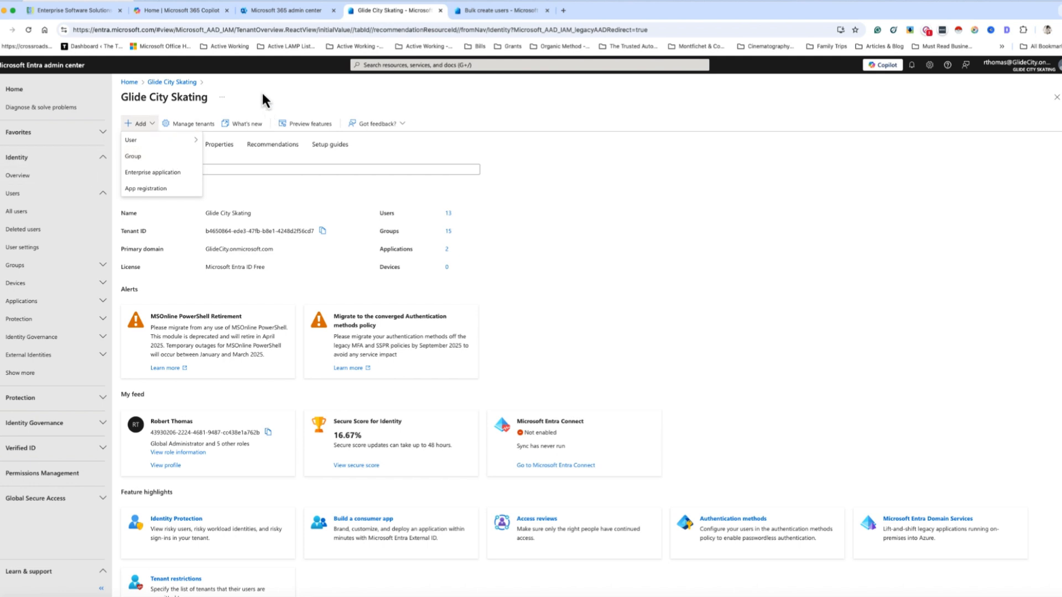
left_click(256, 171)
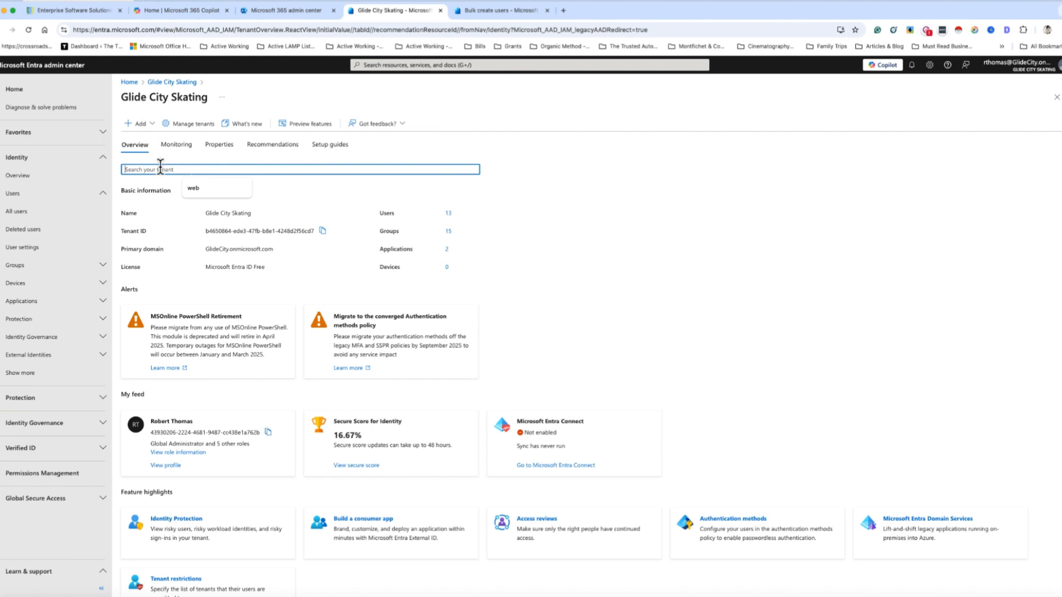
left_click(25, 212)
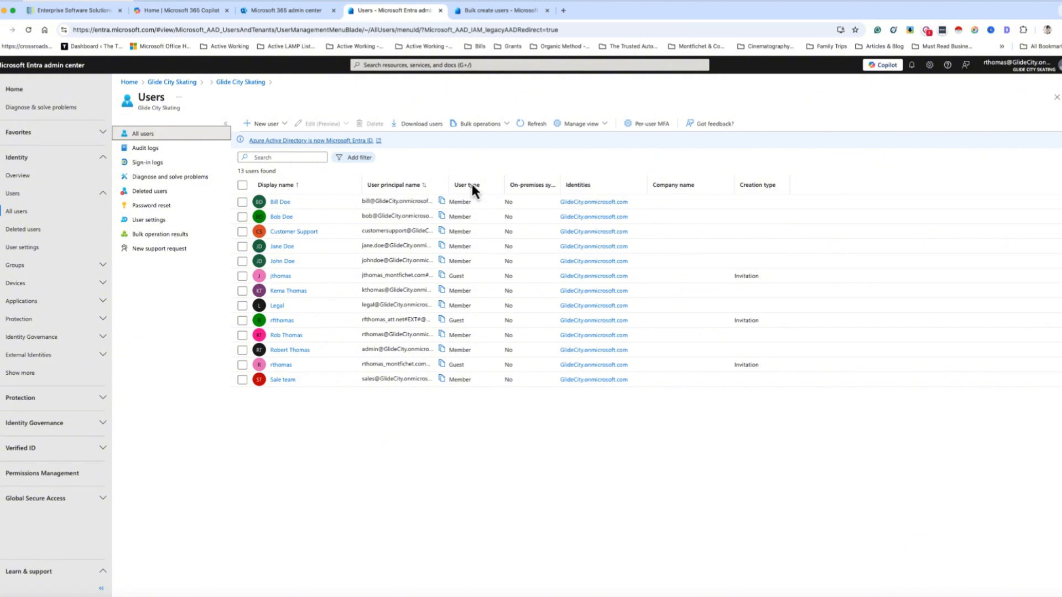
Look over the New user, Bulk operations and Manage view menus, then choose Create new user
left_click(280, 124)
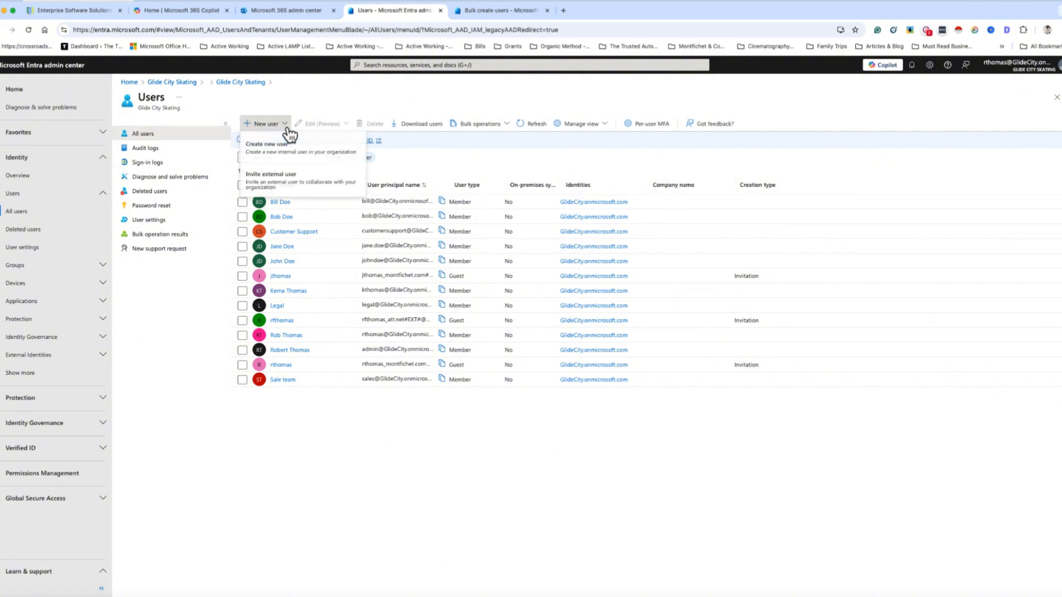
left_click(432, 149)
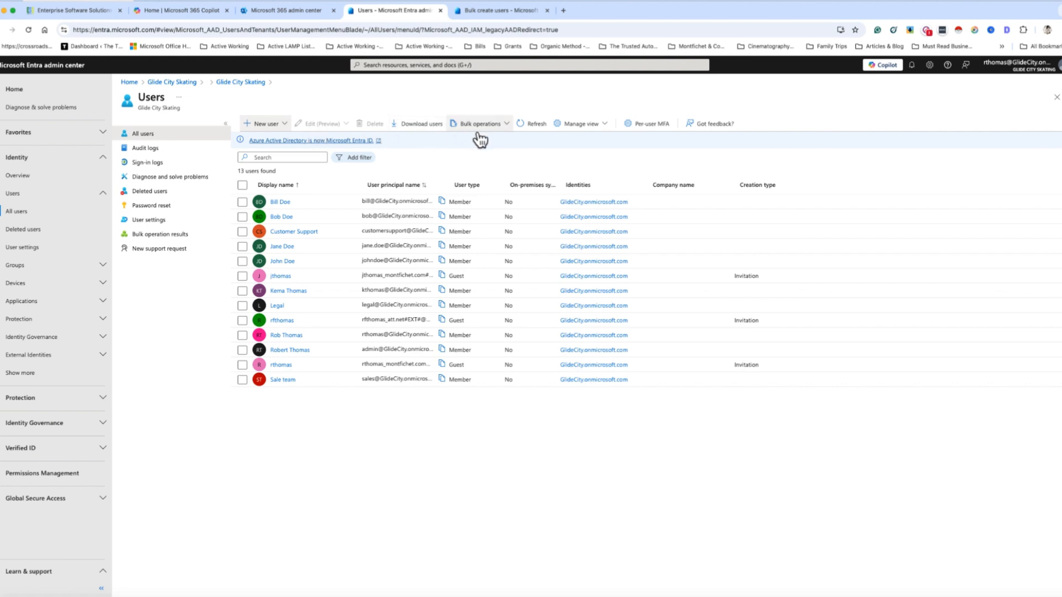
left_click(495, 130)
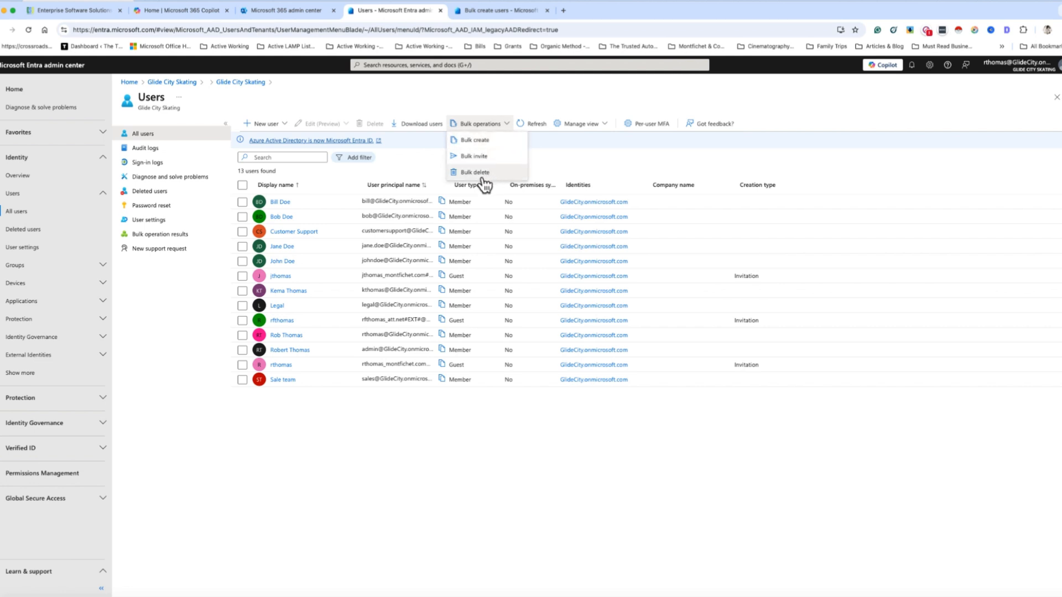
left_click(555, 141)
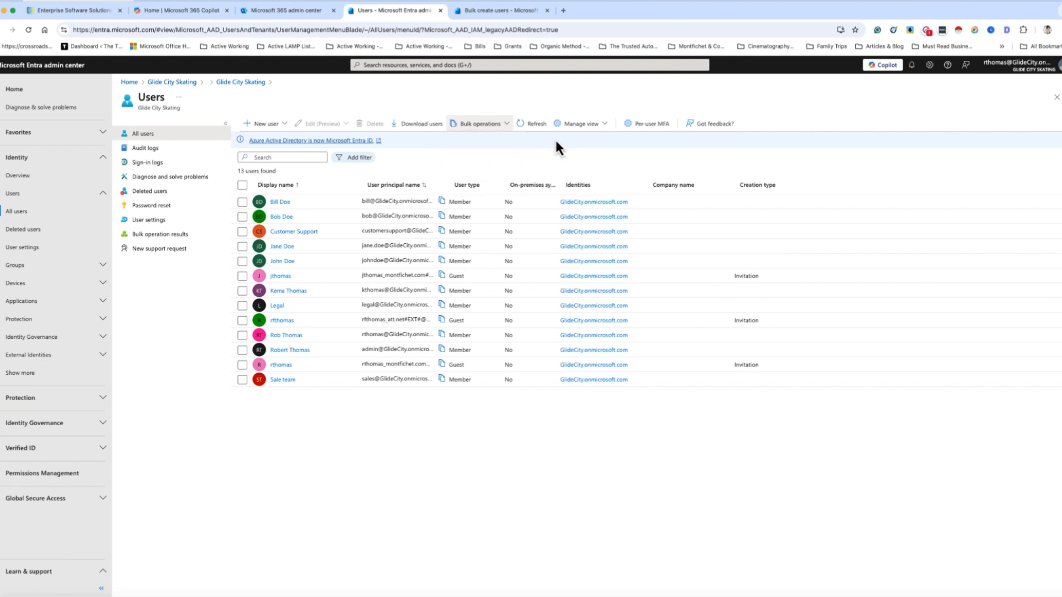
left_click(603, 125)
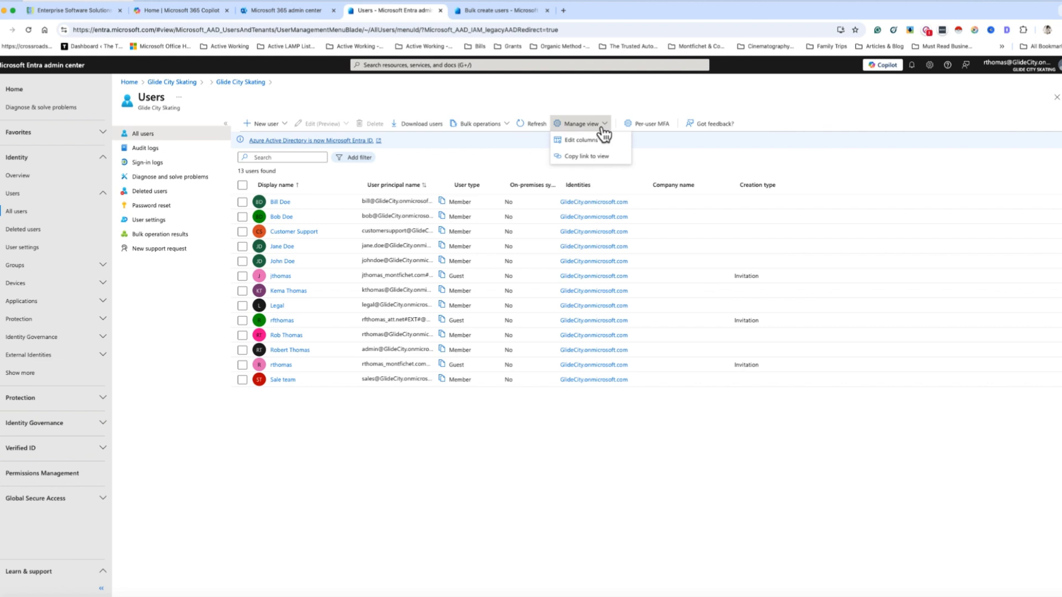
left_click(655, 163)
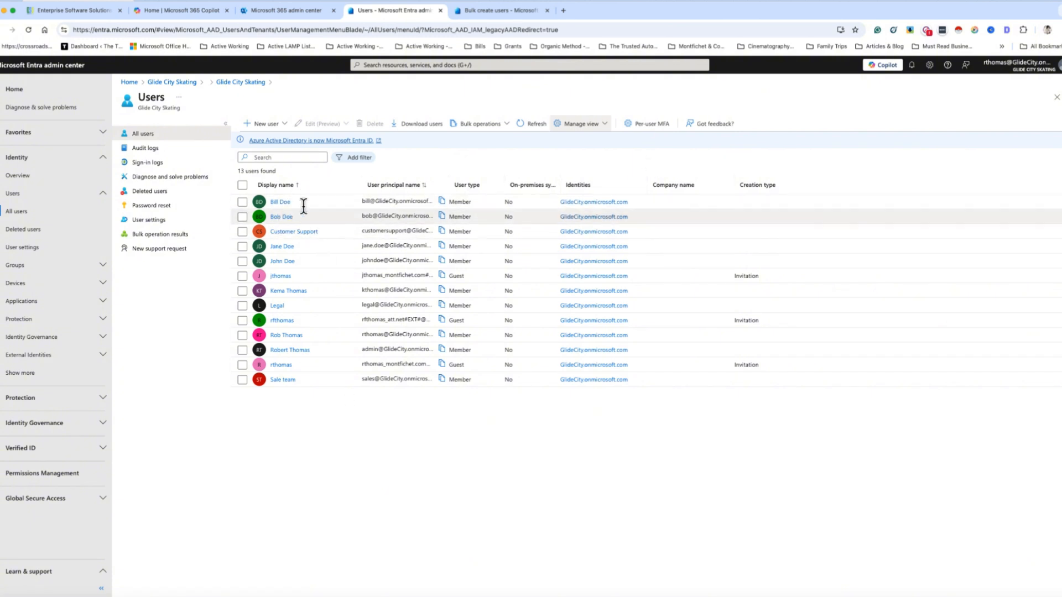
left_click(270, 125)
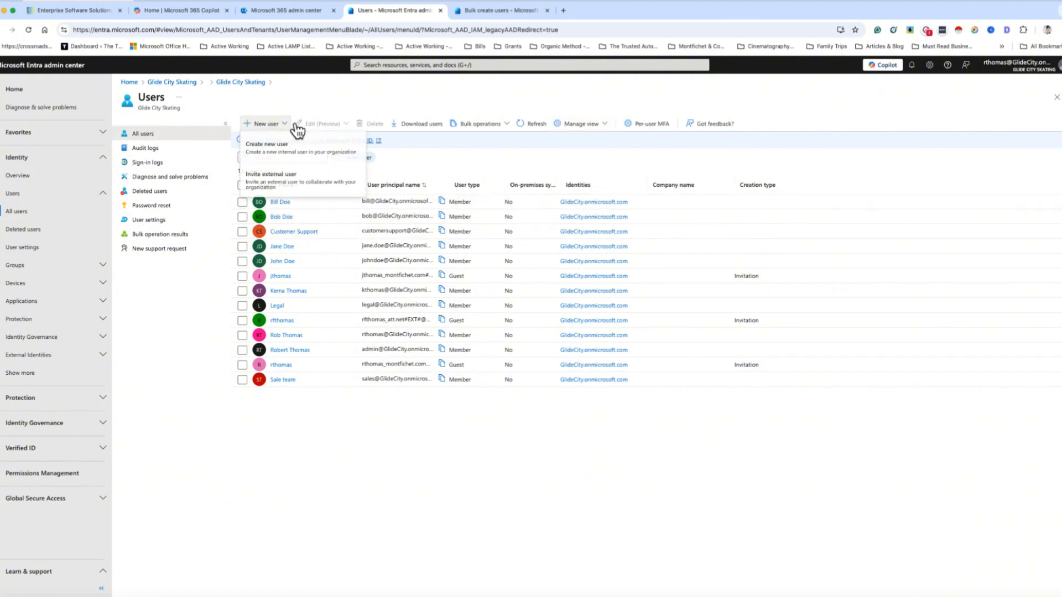
left_click(265, 145)
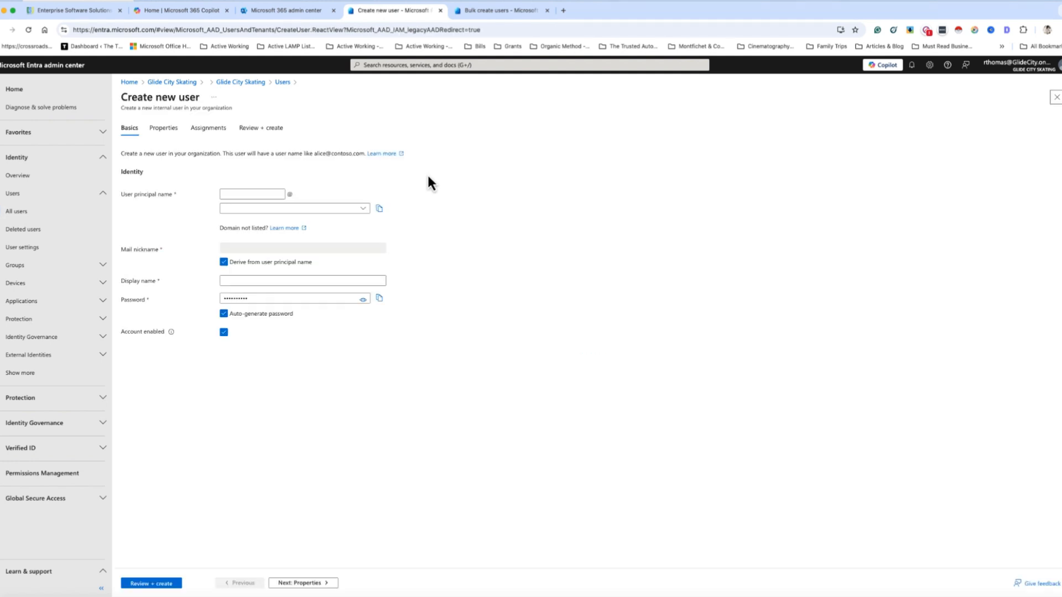
Begin the user principal name 'and' and display name 'A' on the Basics tab
left_click(242, 195)
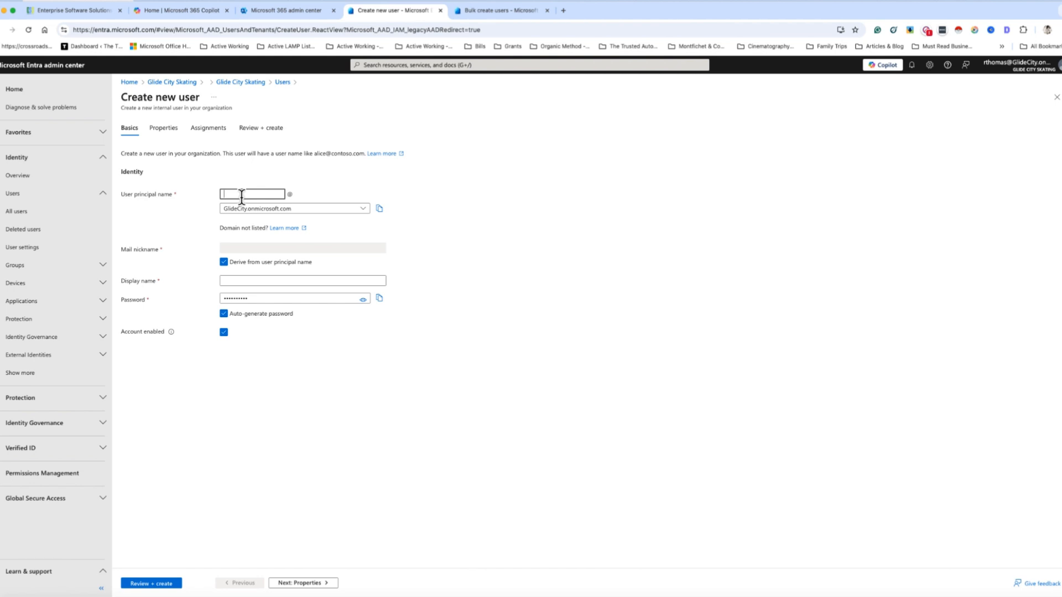
type("andrew")
left_click(232, 281)
type("Andrew Doe")
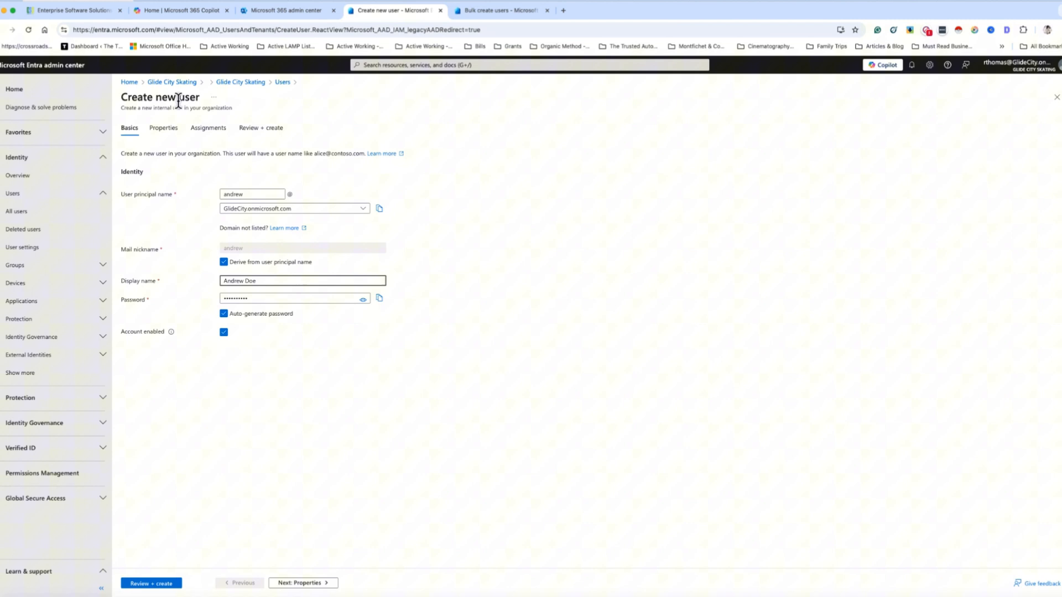
On Properties, enter first name Andrew and last name Doe, keeping user type Member
left_click(164, 129)
left_click(242, 171)
type("Andrew")
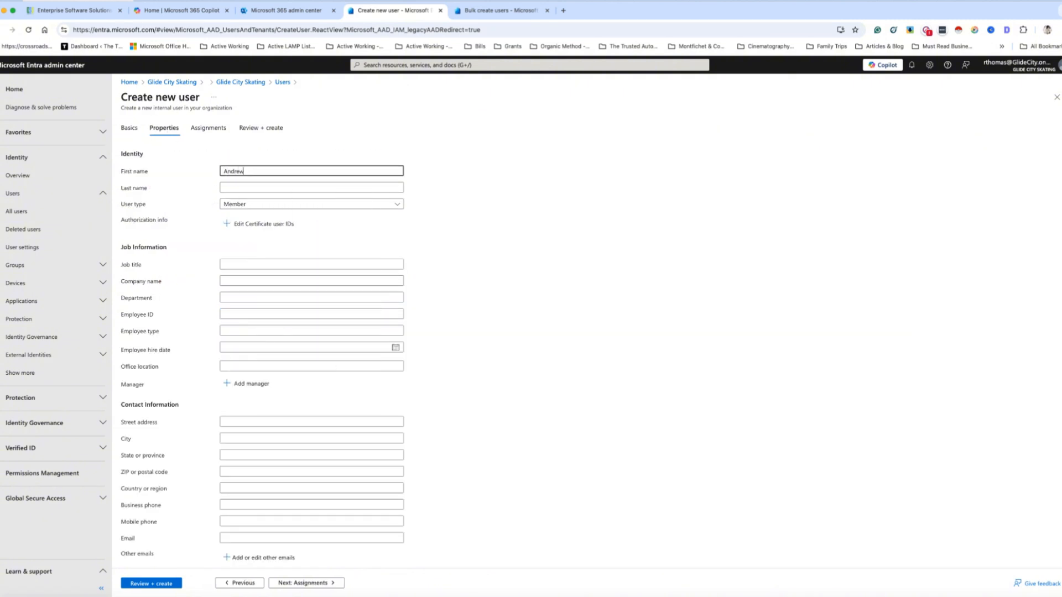
key("Tab")
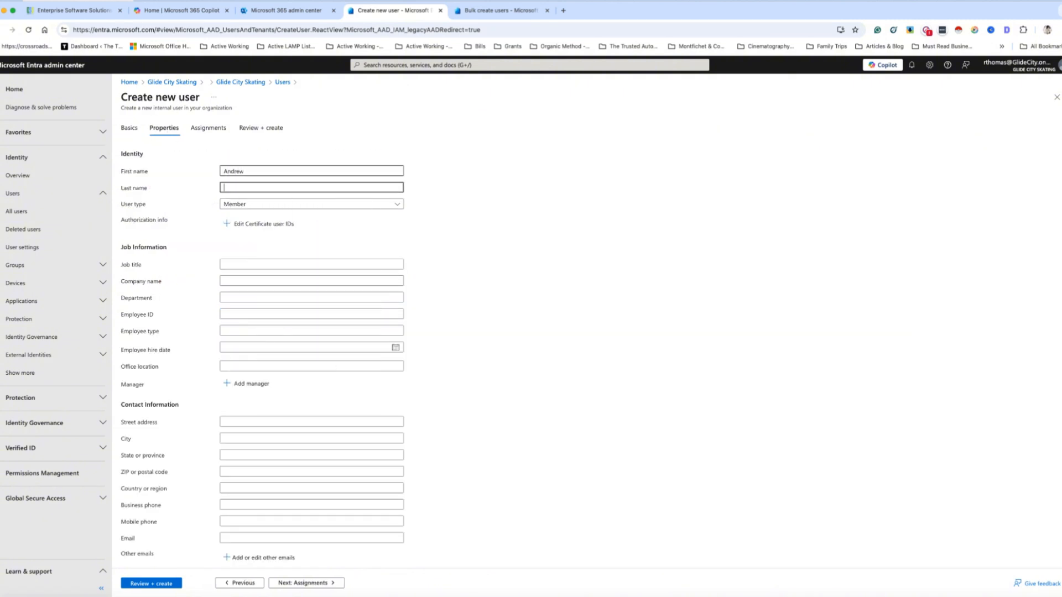
type("Doe")
left_click(239, 206)
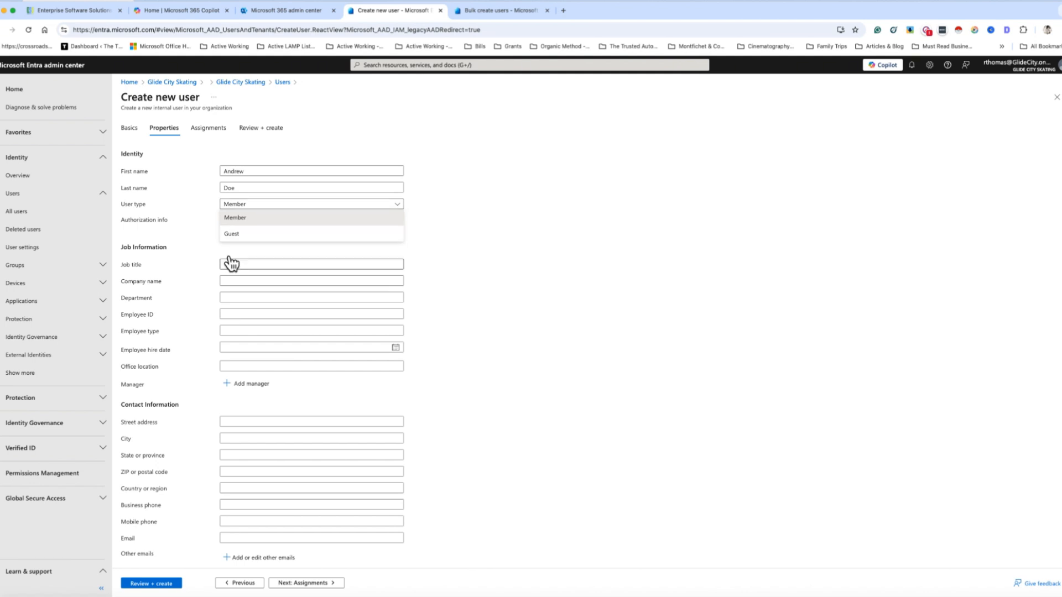
left_click(254, 218)
Set the job title to IT Manager, leaving certificate user IDs unchanged
left_click(240, 265)
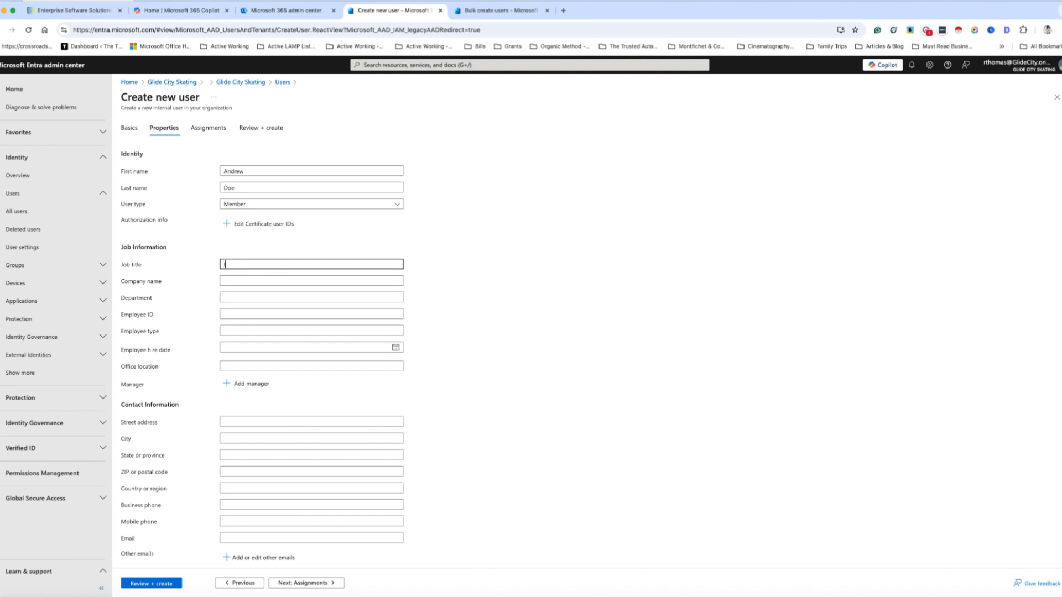
type("IT Manager")
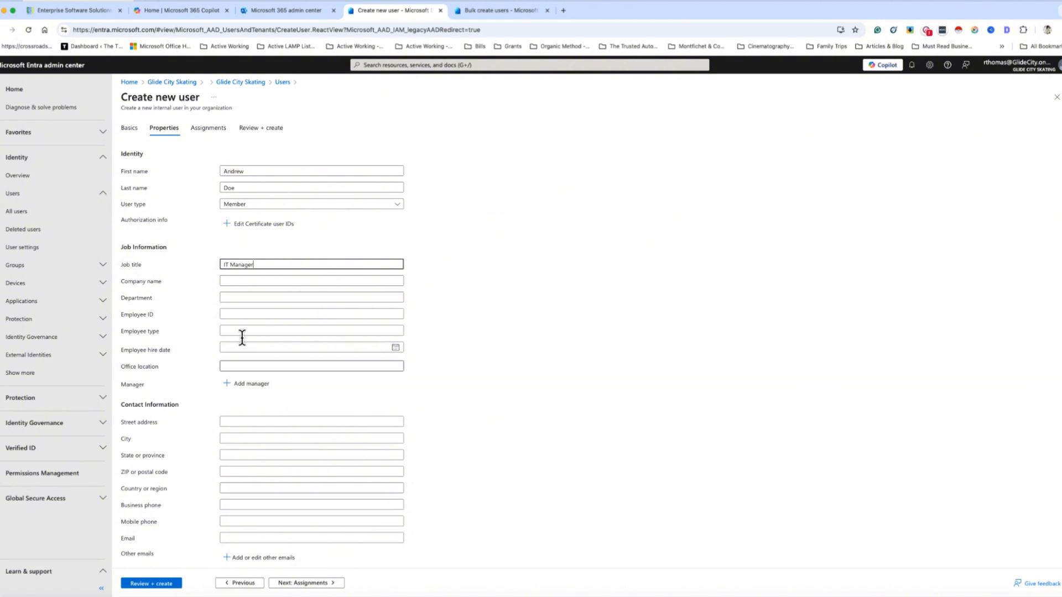
left_click(265, 229)
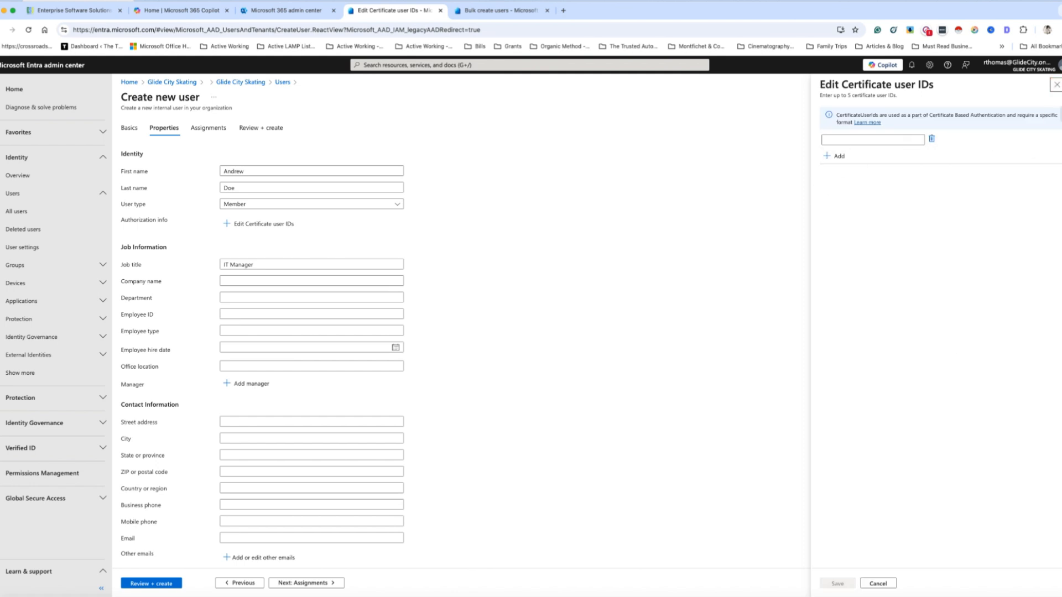
left_click(1056, 87)
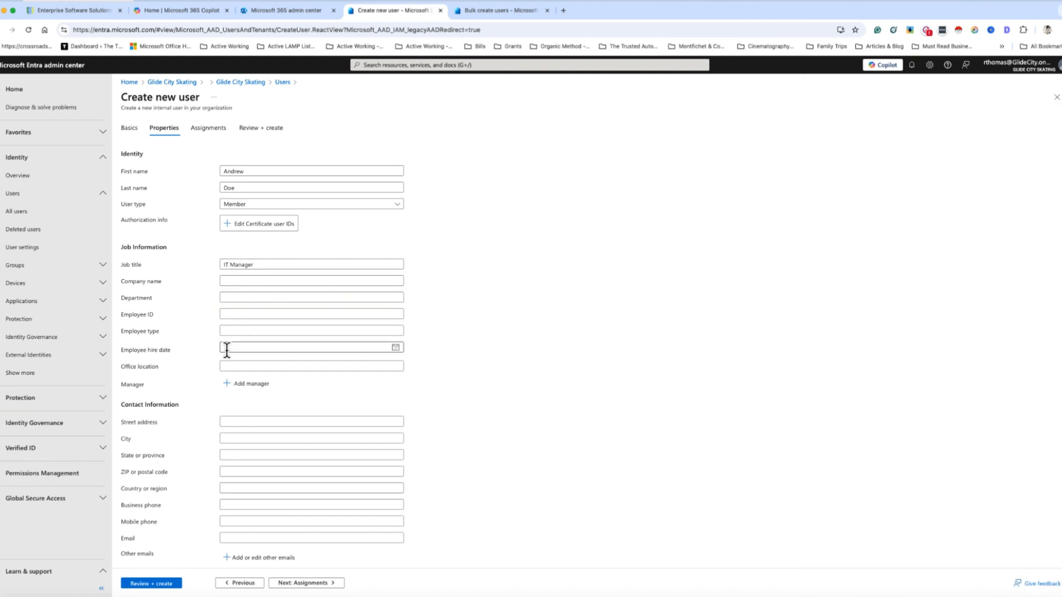
left_click(209, 129)
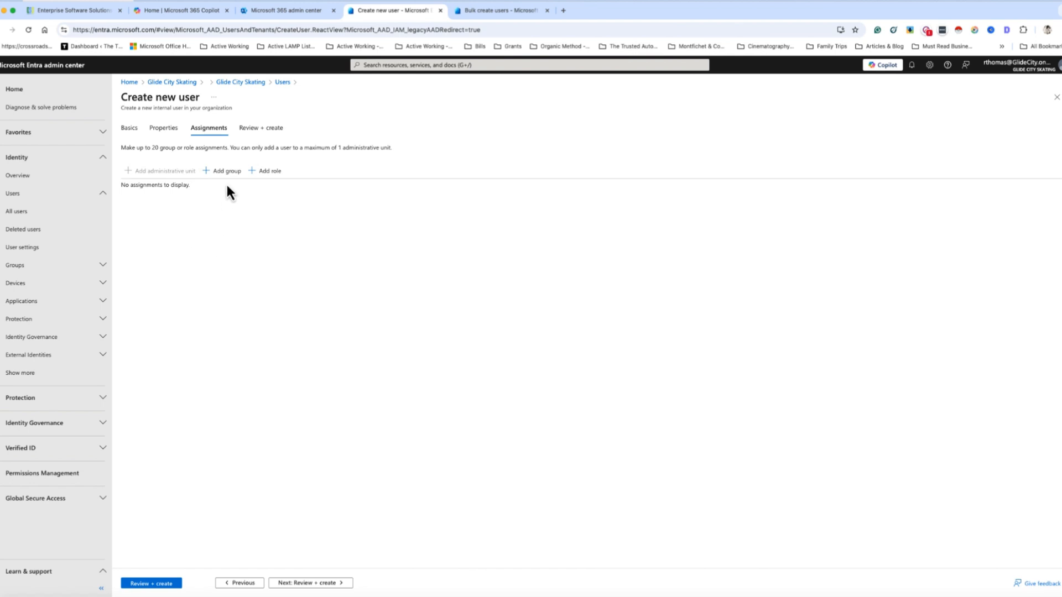
Add the user to the Web – Development Admin group, leaving directory roles empty
left_click(224, 171)
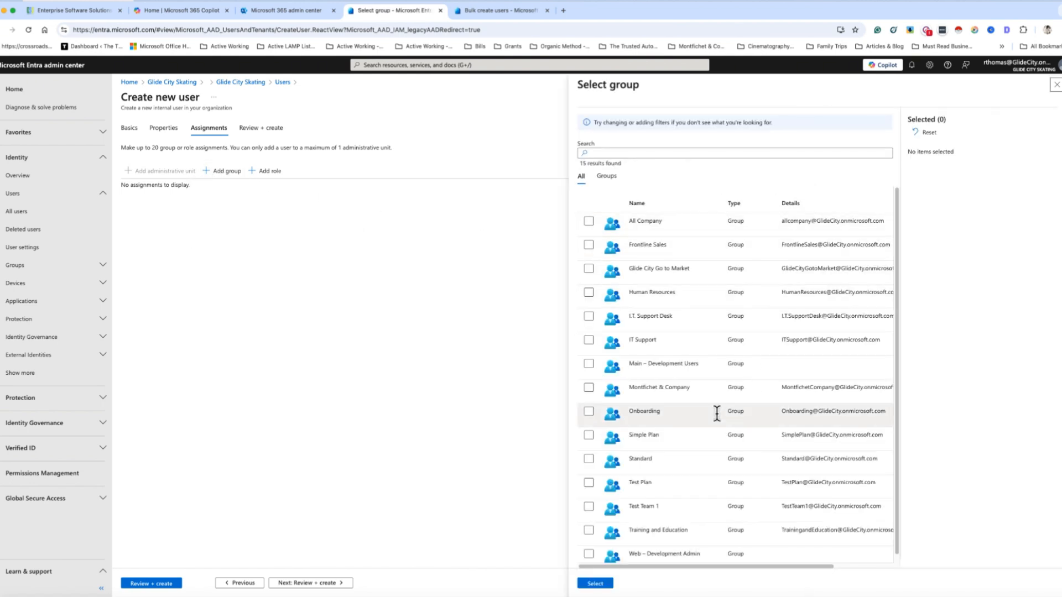
scroll(655, 423, "down", 1)
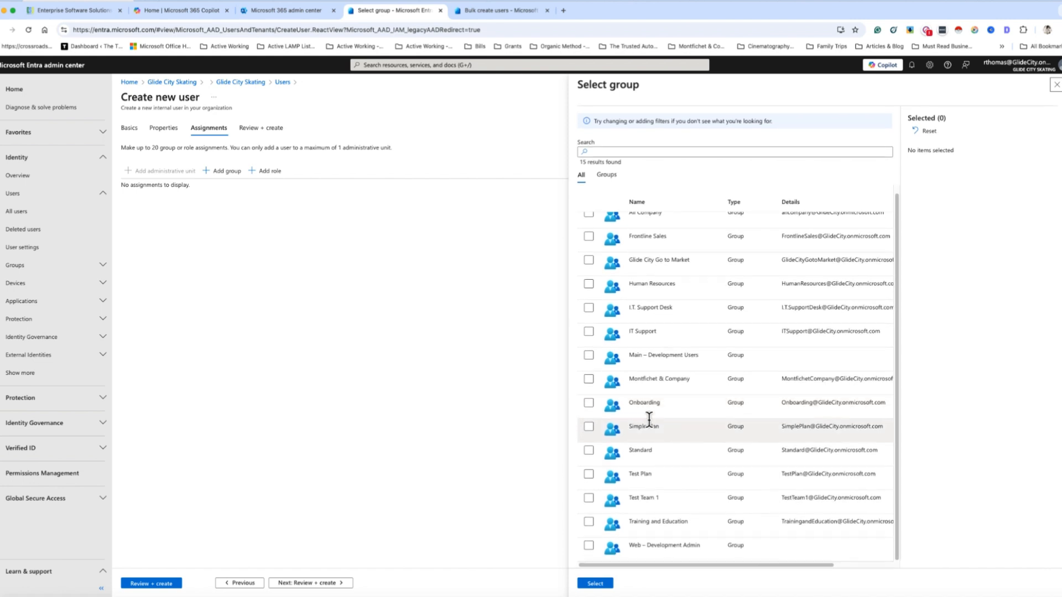
left_click(589, 548)
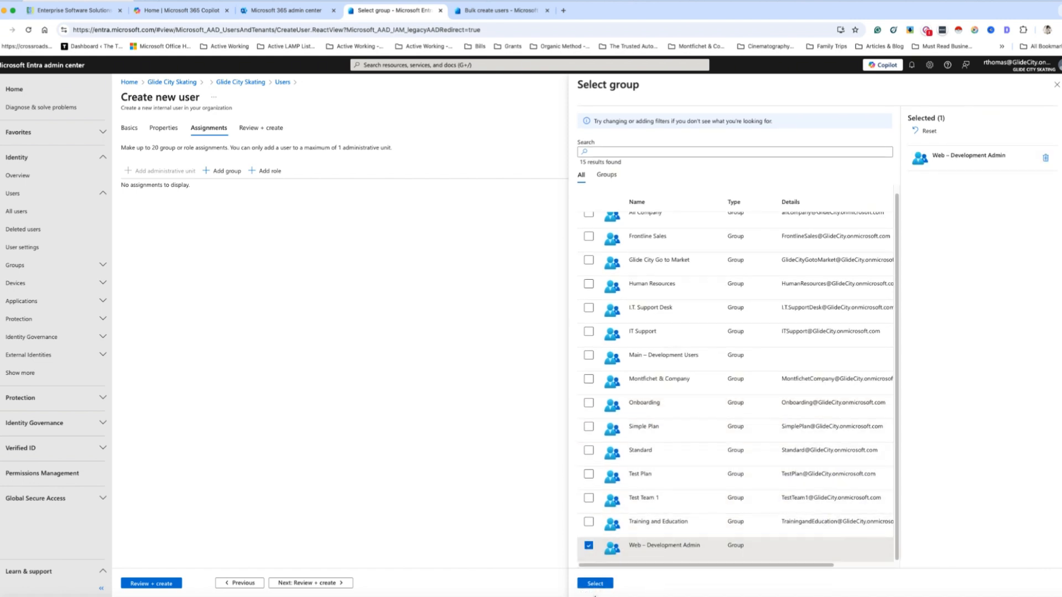
left_click(605, 586)
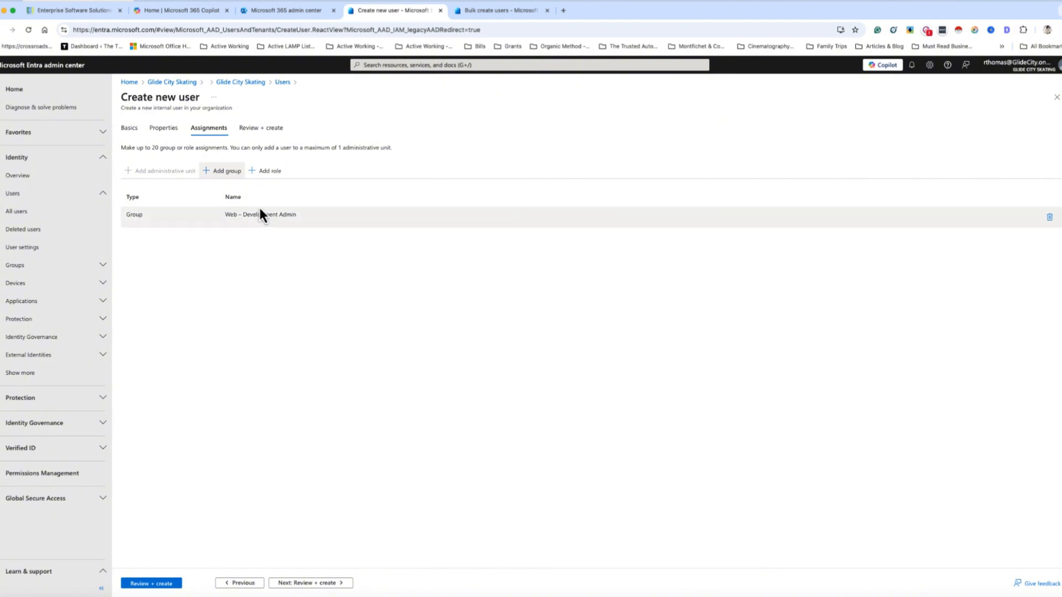
left_click(267, 170)
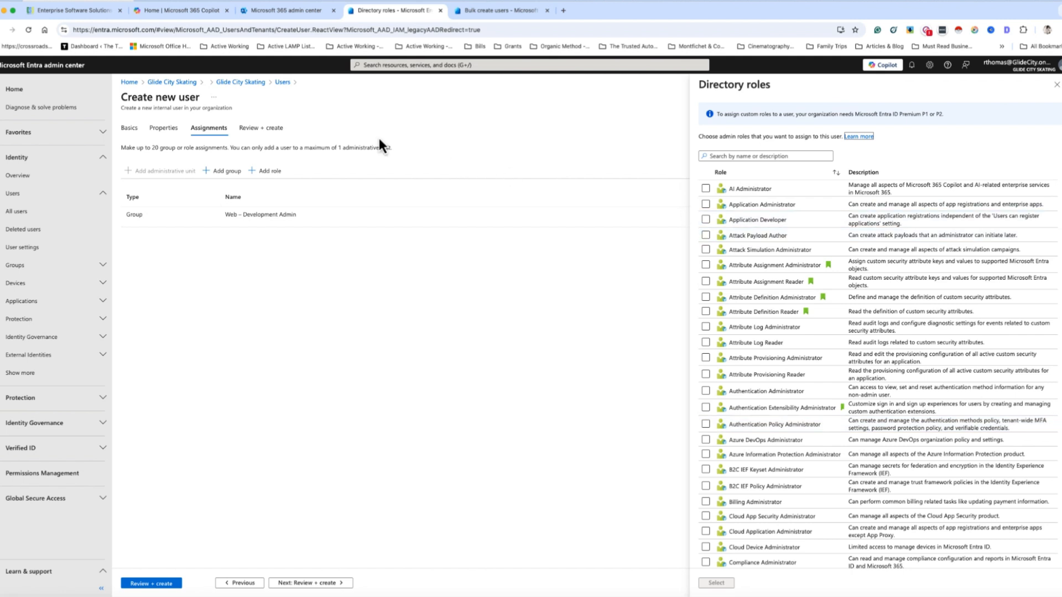
left_click(1056, 85)
left_click(272, 129)
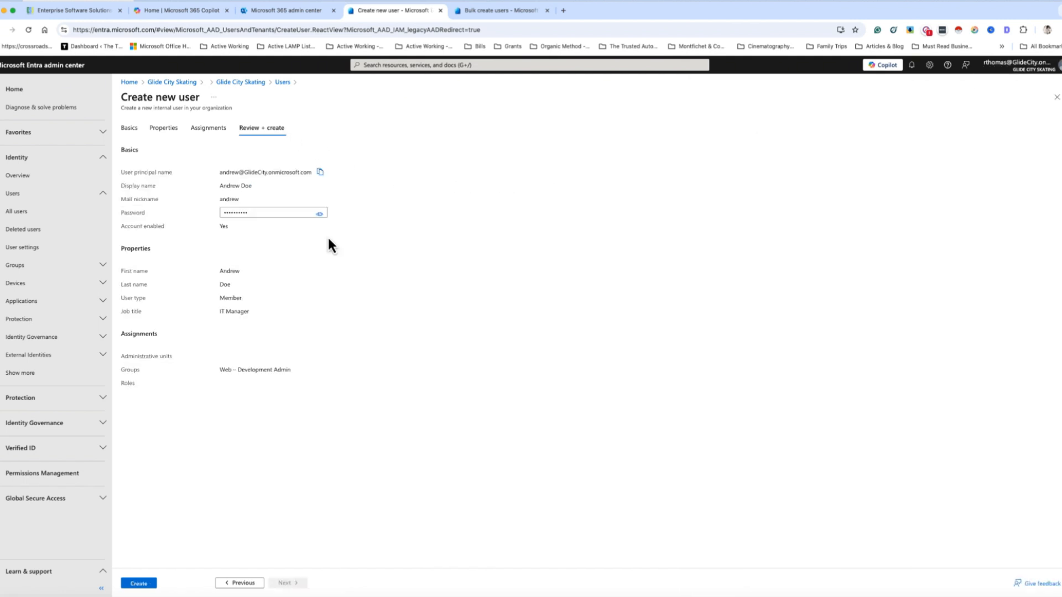
left_click(138, 584)
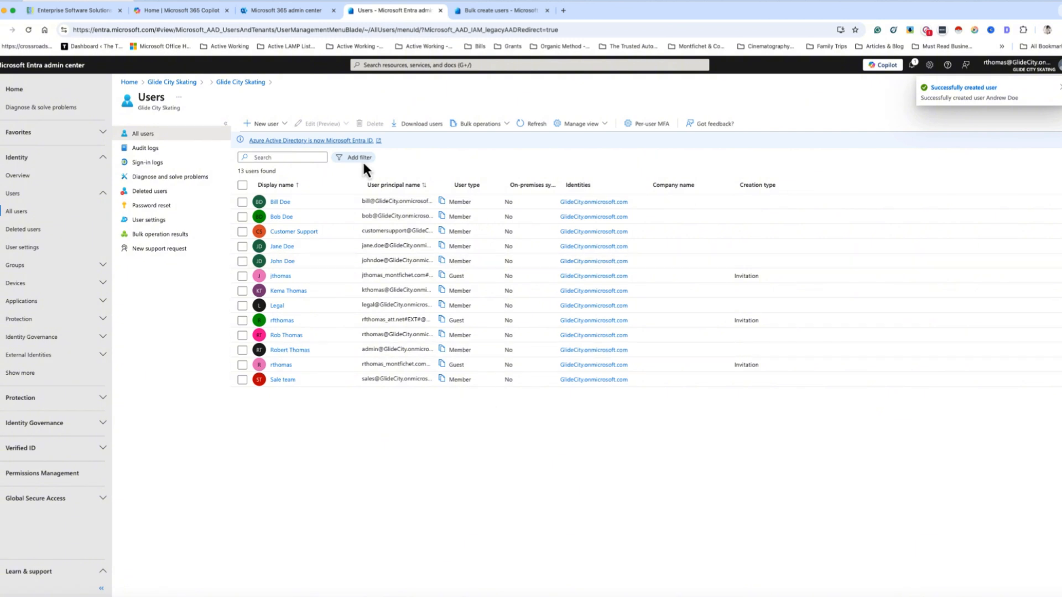
left_click(280, 125)
left_click(422, 157)
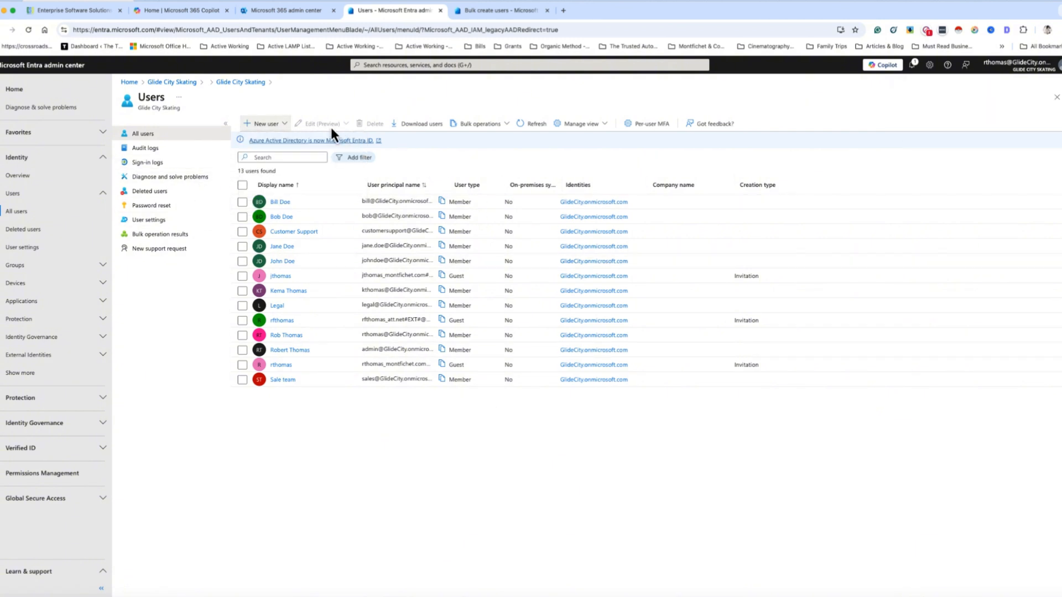
left_click(242, 202)
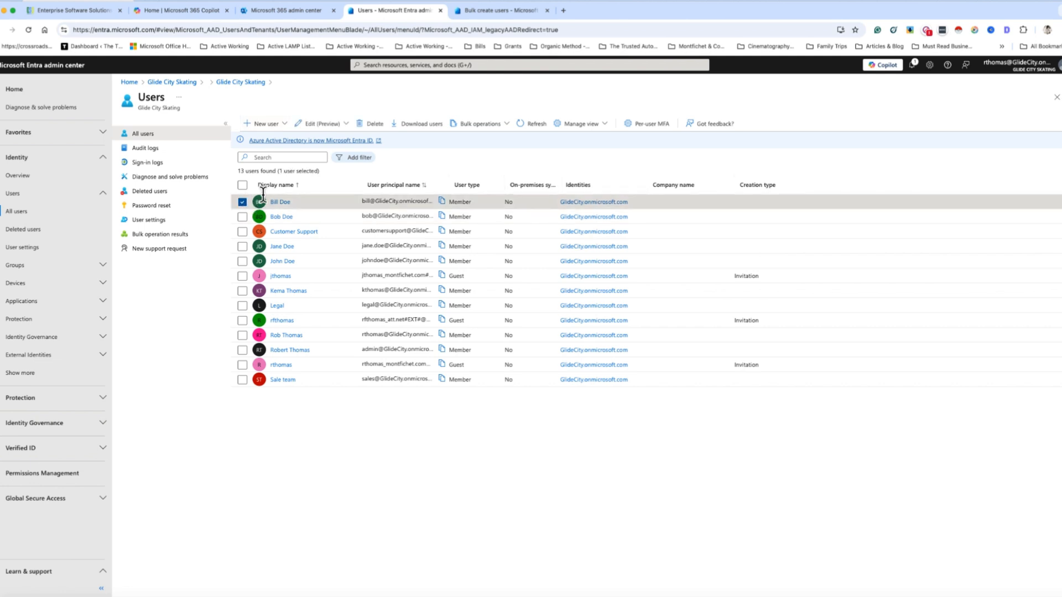
left_click(347, 129)
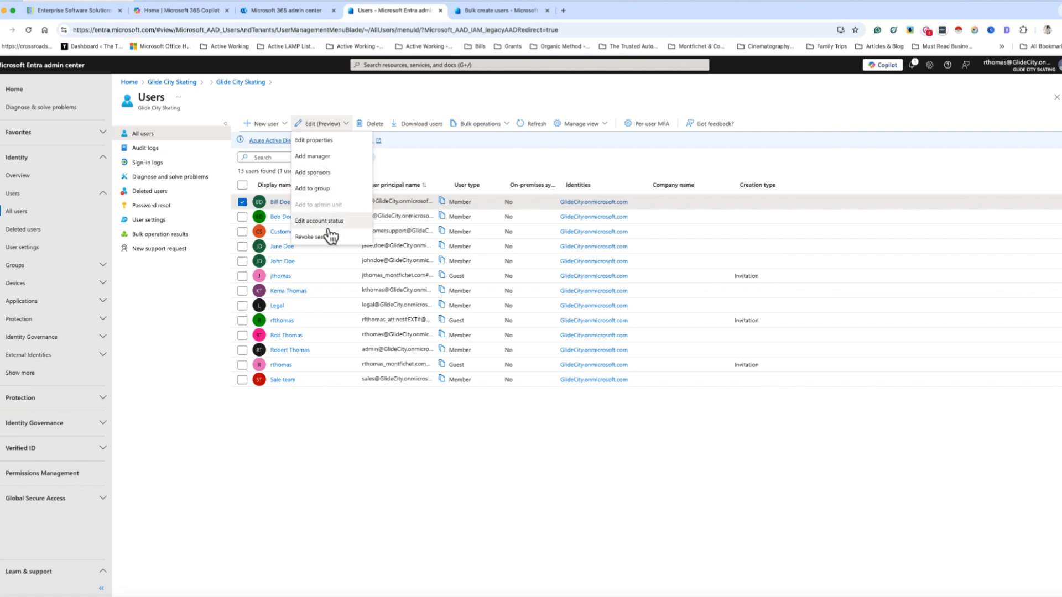
left_click(442, 169)
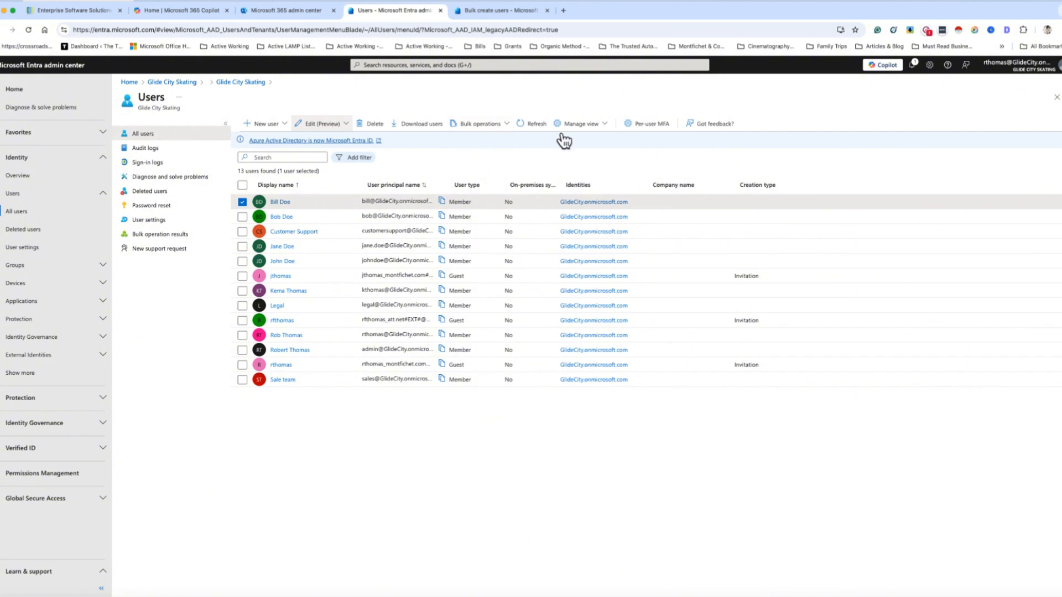
left_click(604, 128)
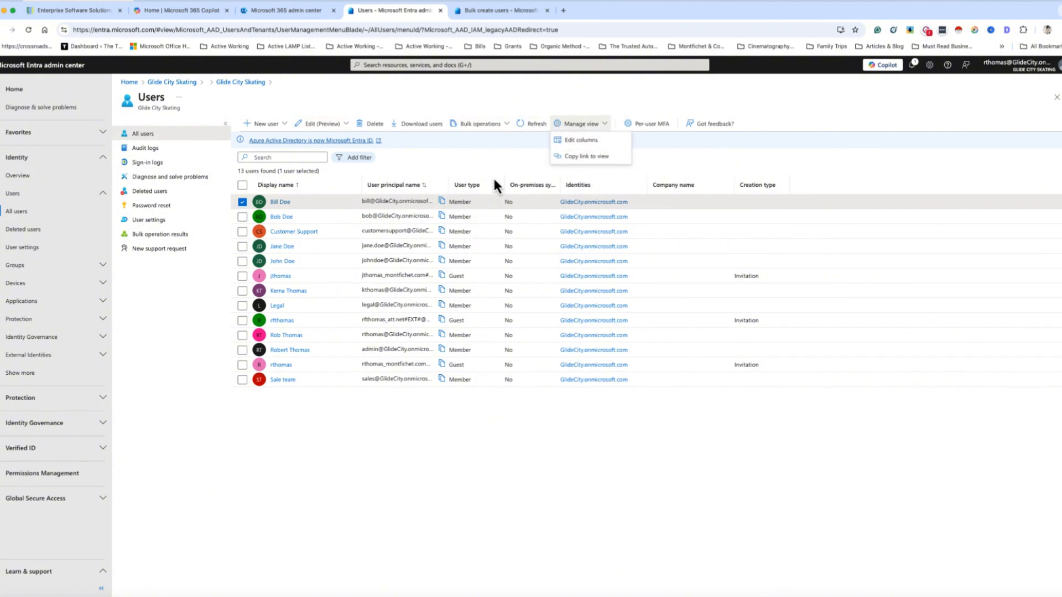
left_click(202, 139)
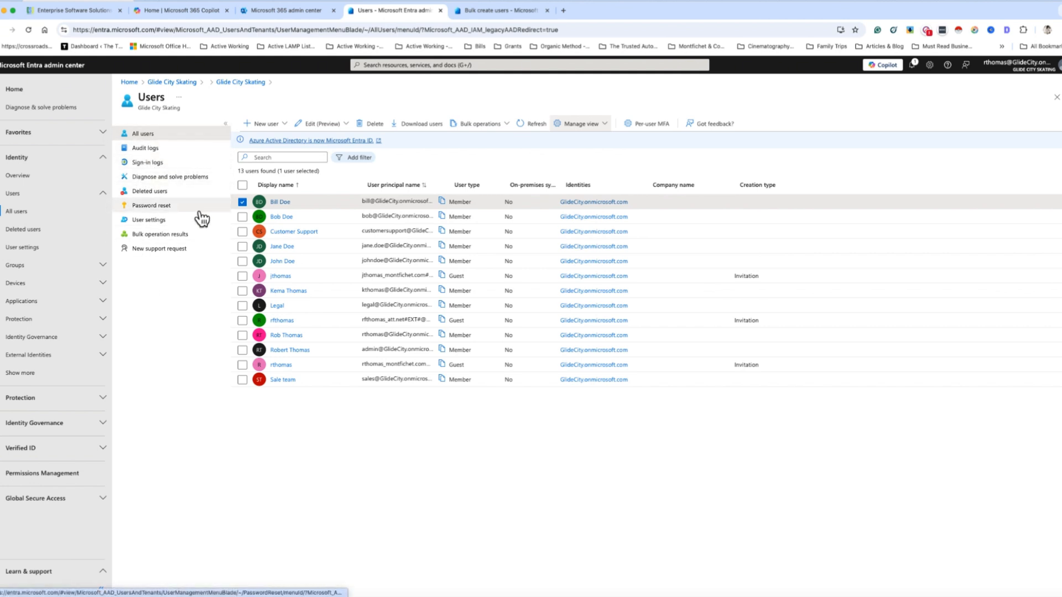
Visit audit logs, sign-in logs, diagnostics, deleted users, password reset, user settings and bulk results, then All users
left_click(145, 148)
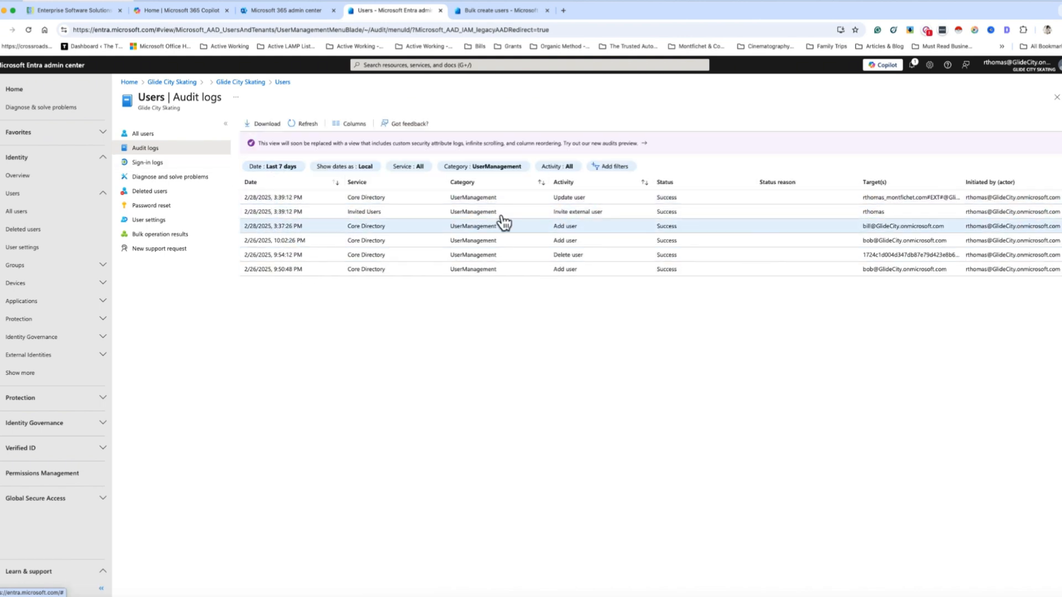
left_click(156, 166)
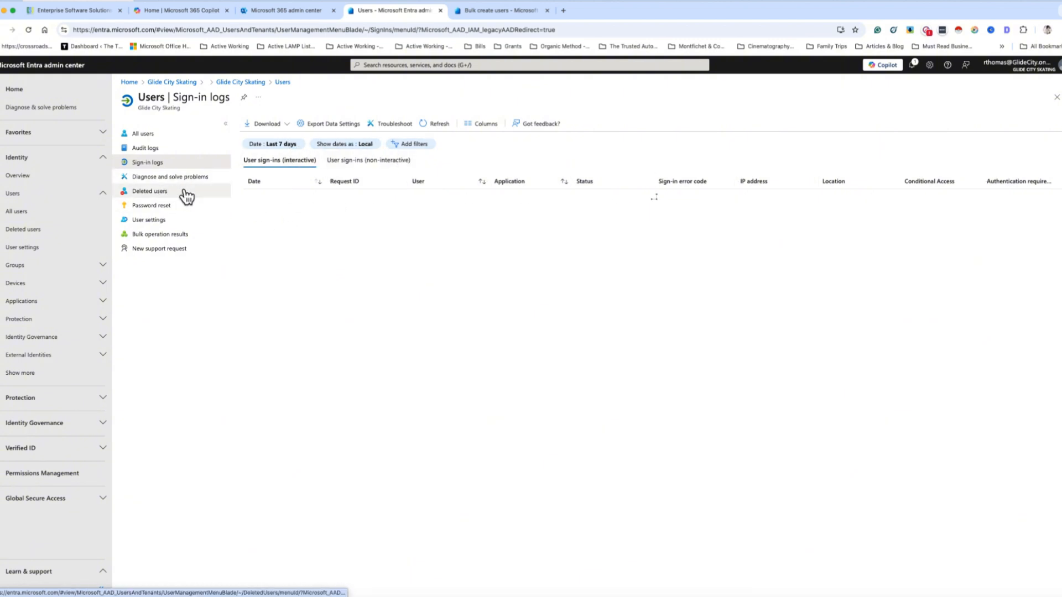
left_click(171, 177)
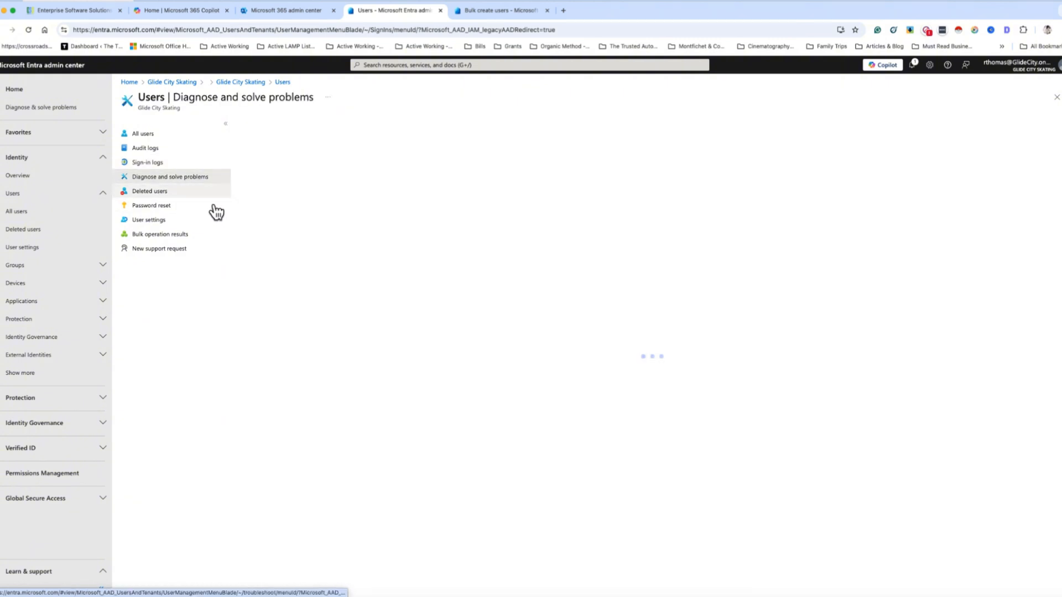
left_click(161, 195)
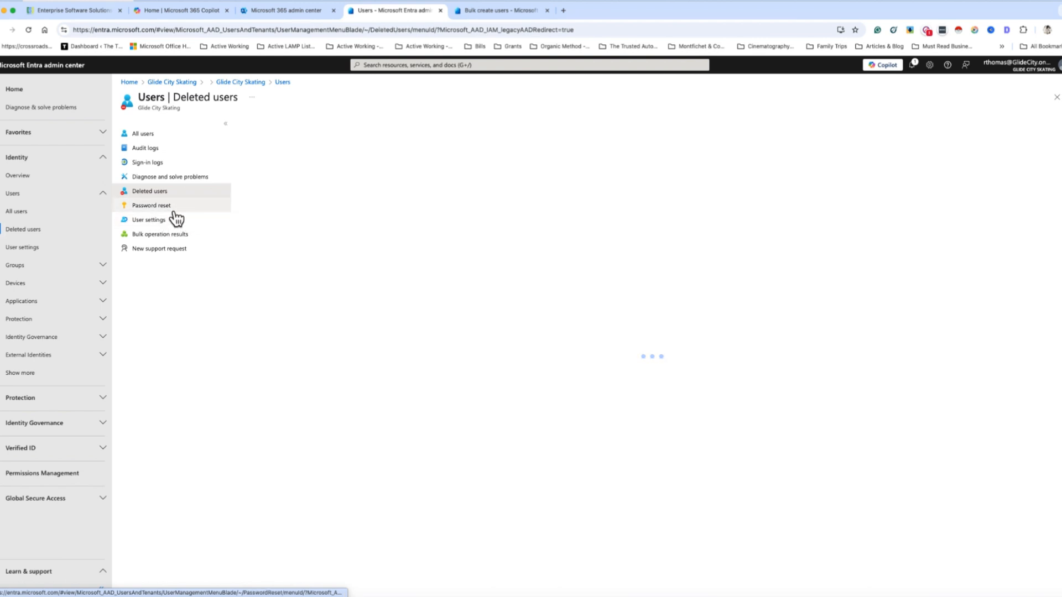
left_click(174, 210)
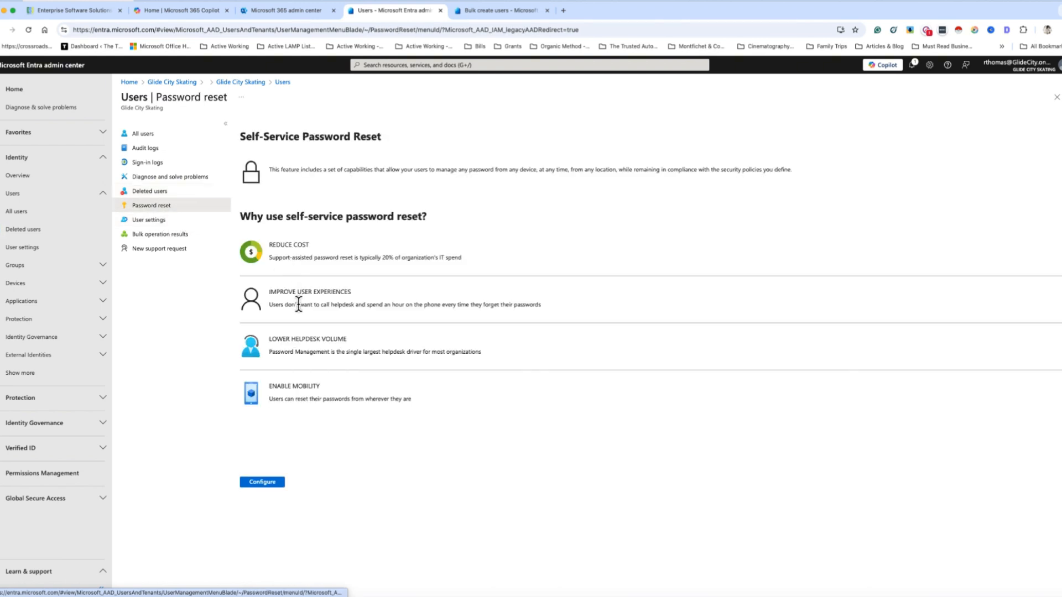
left_click(163, 221)
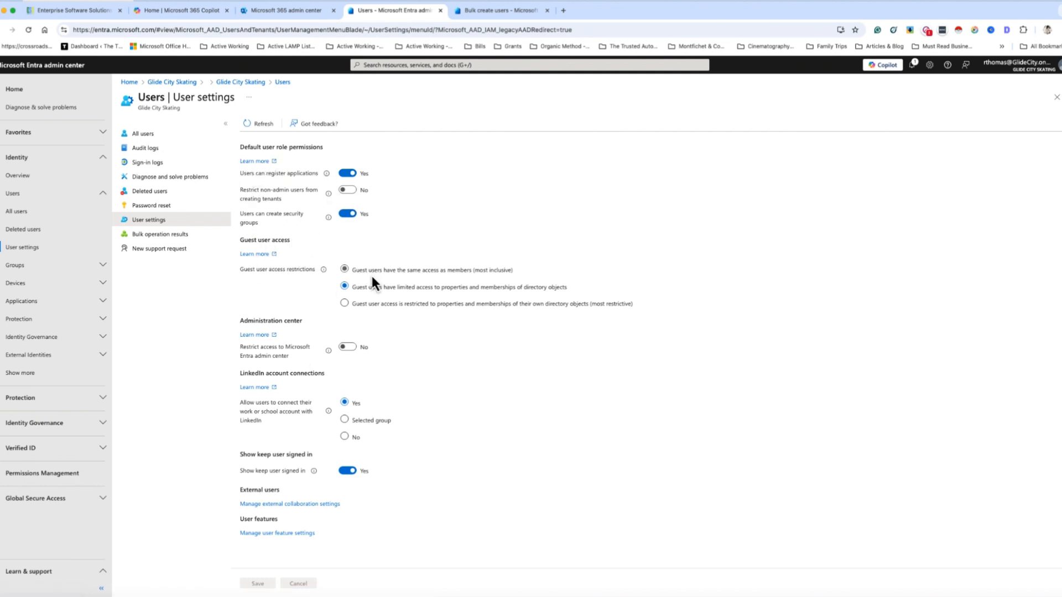
left_click(187, 236)
left_click(149, 134)
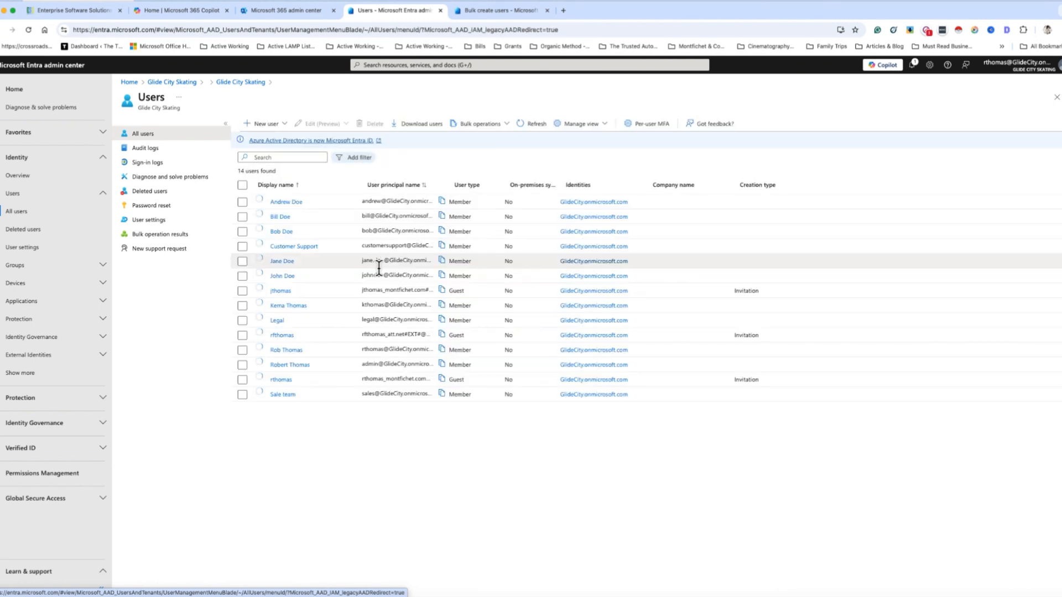
Start inviting an external user and enter the guest's e-mail address
left_click(281, 125)
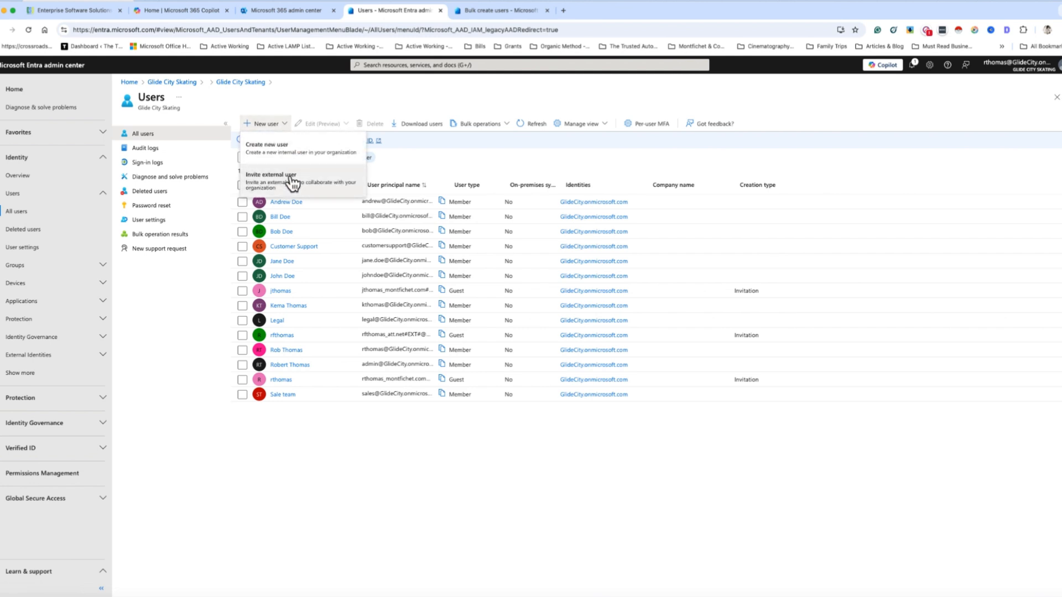
left_click(285, 187)
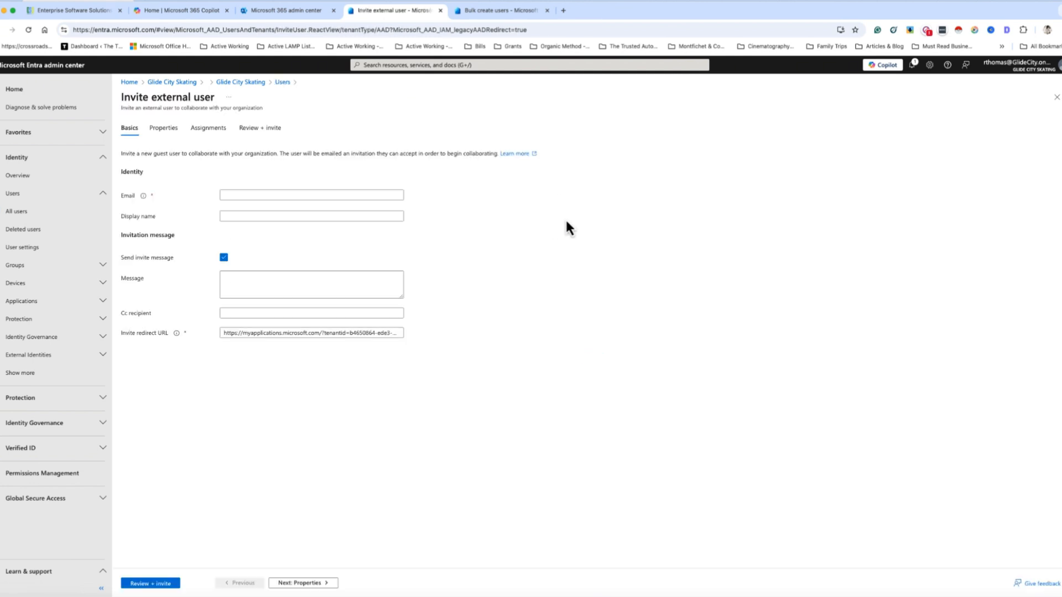
left_click(244, 195)
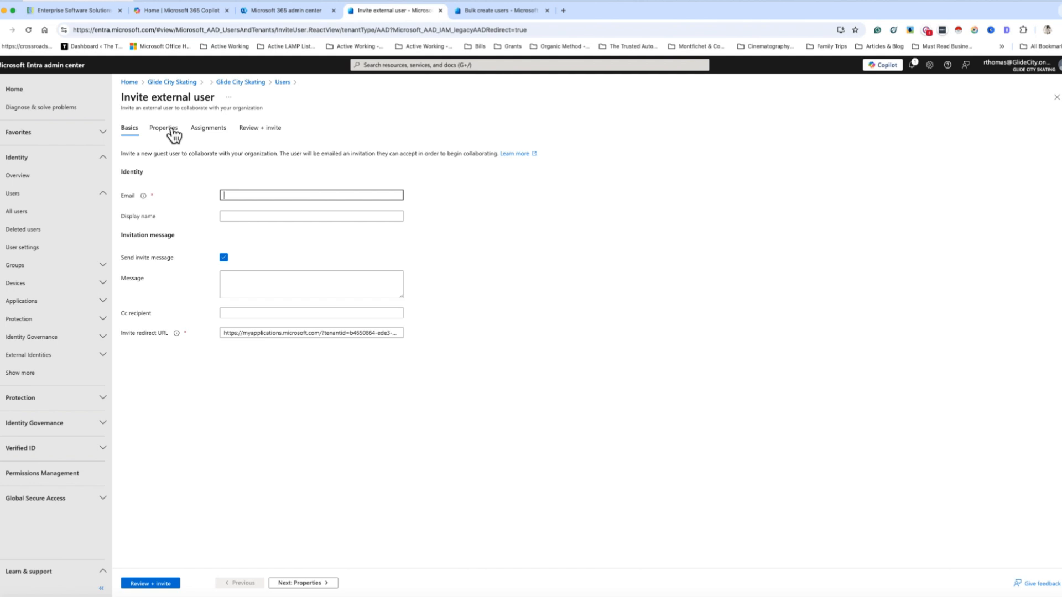
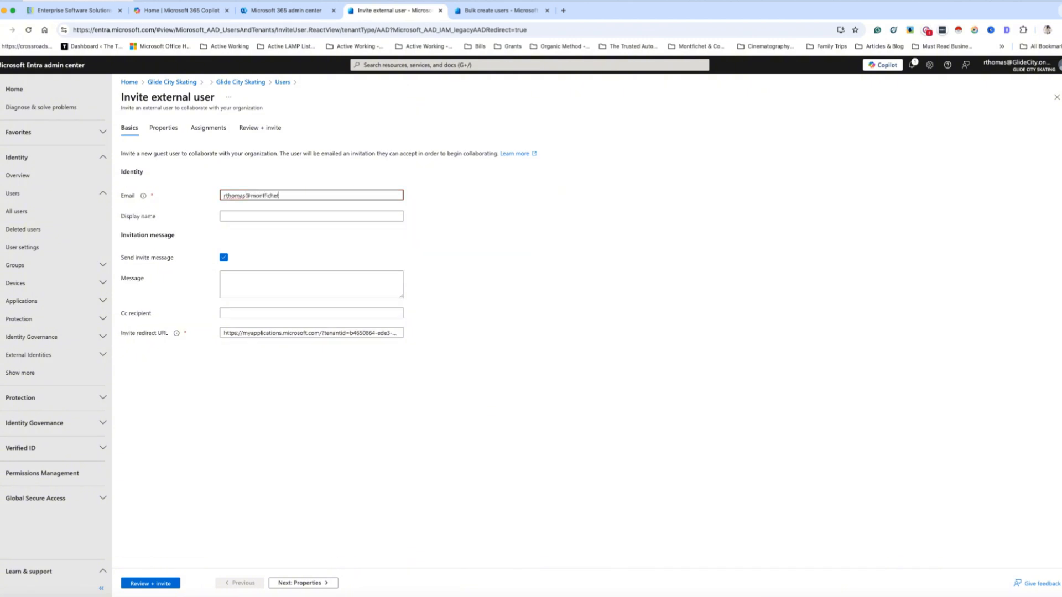
Enter the guest's display name and the invitation message 'Welcome to my company'
left_click(227, 216)
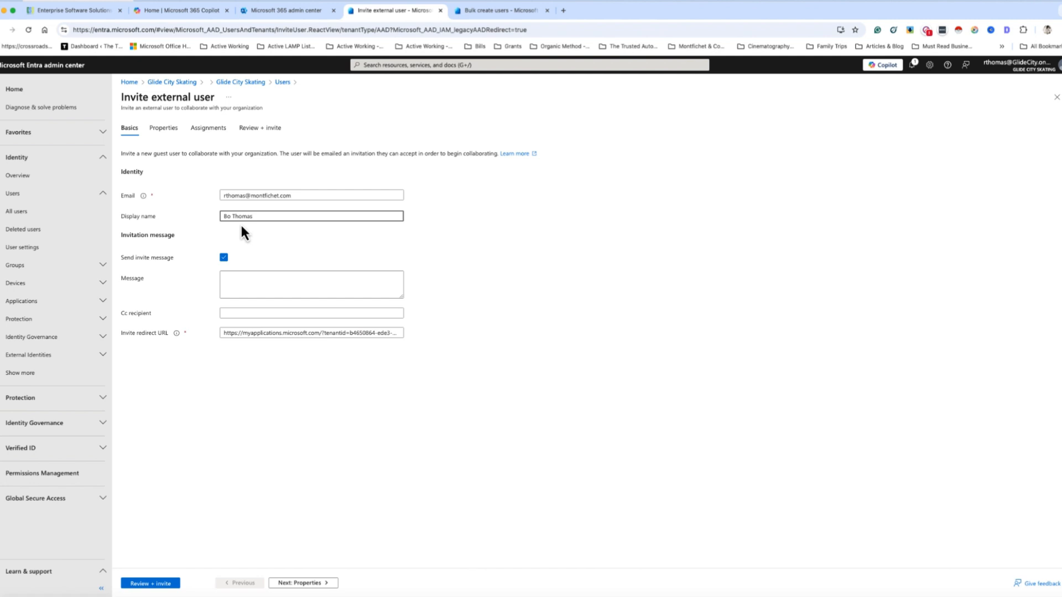
left_click(235, 272)
type("Welc")
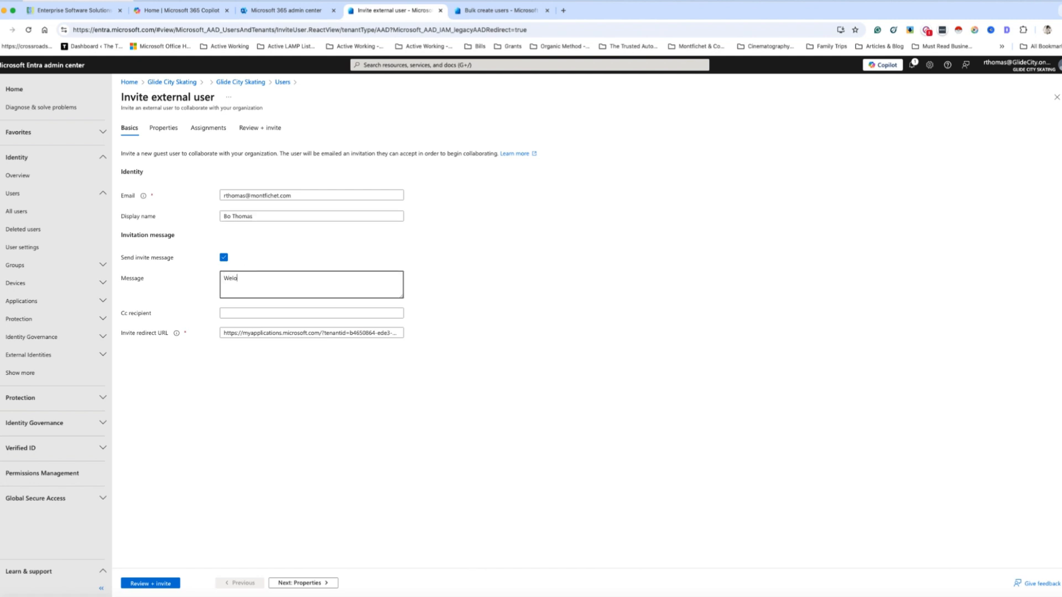
type("ome to my company")
left_click(232, 310)
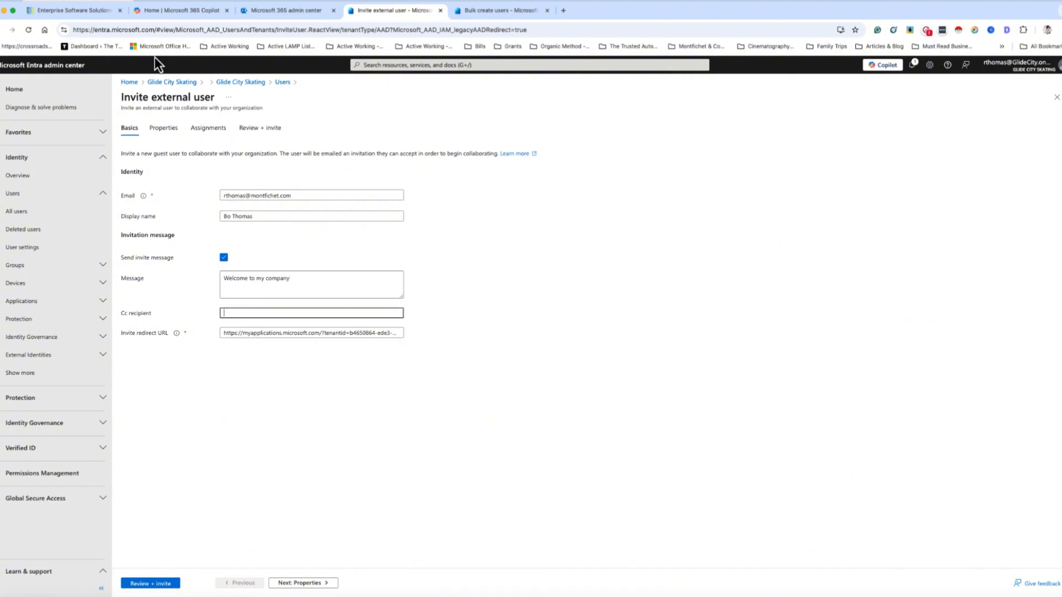
left_click(165, 129)
Enter the guest's first name and last name
left_click(235, 172)
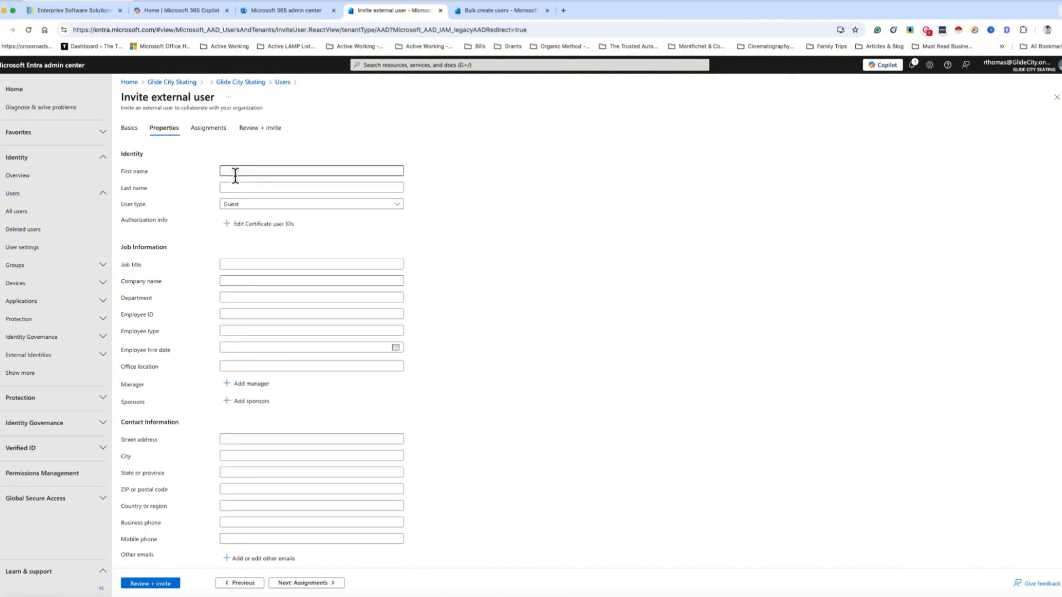
key("Tab")
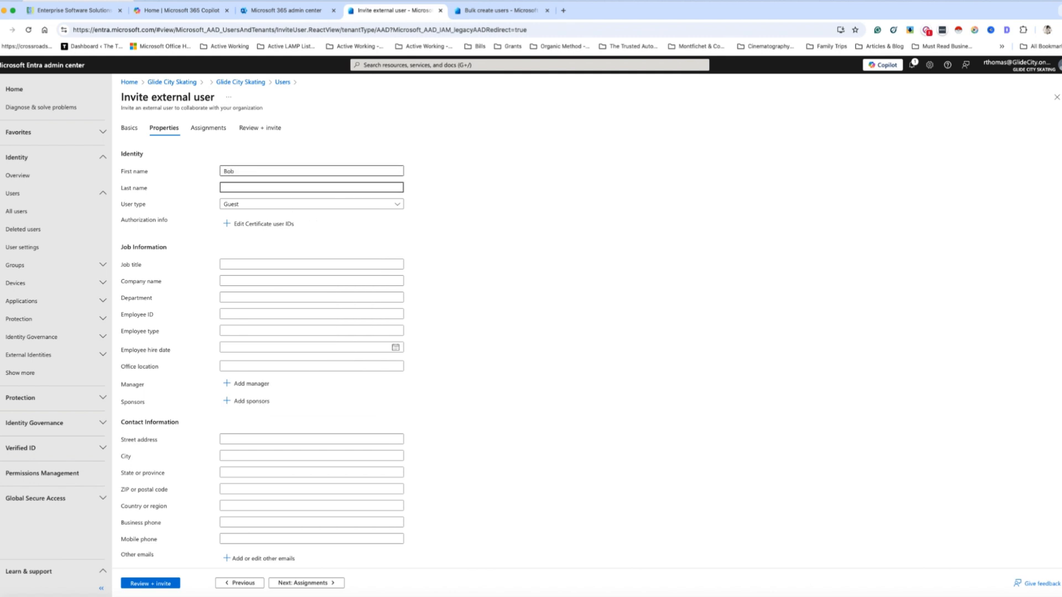
left_click(173, 231)
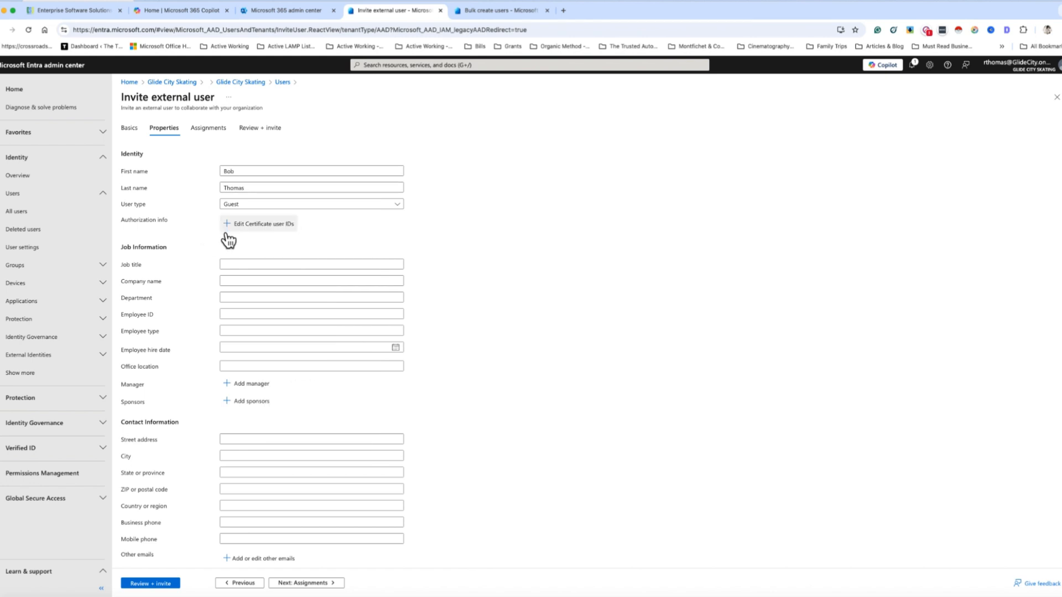
Assign the newly created internal user, top of the list, as the guest's manager
left_click(254, 384)
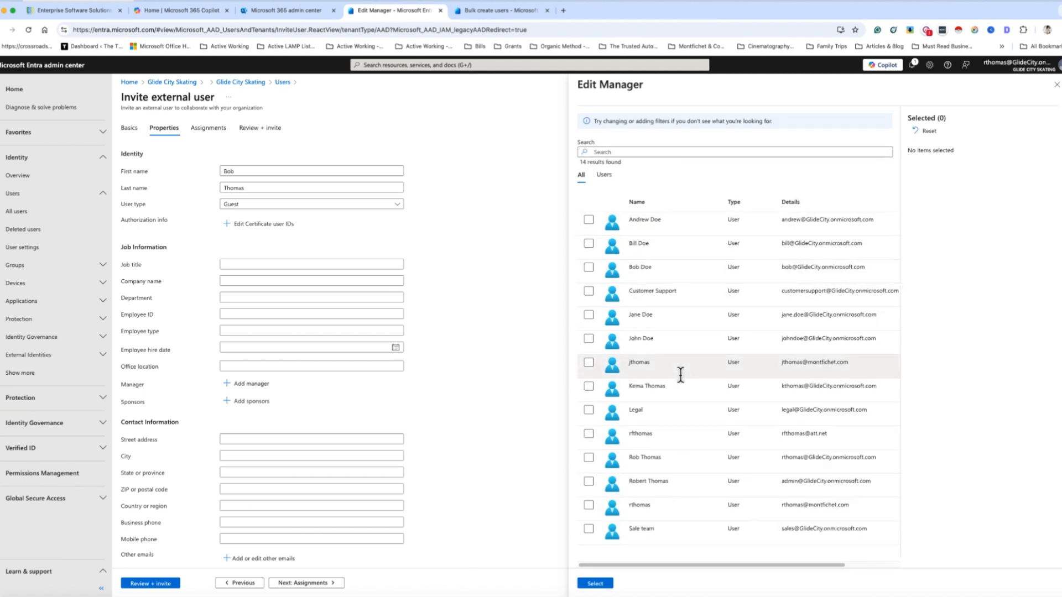
left_click(589, 220)
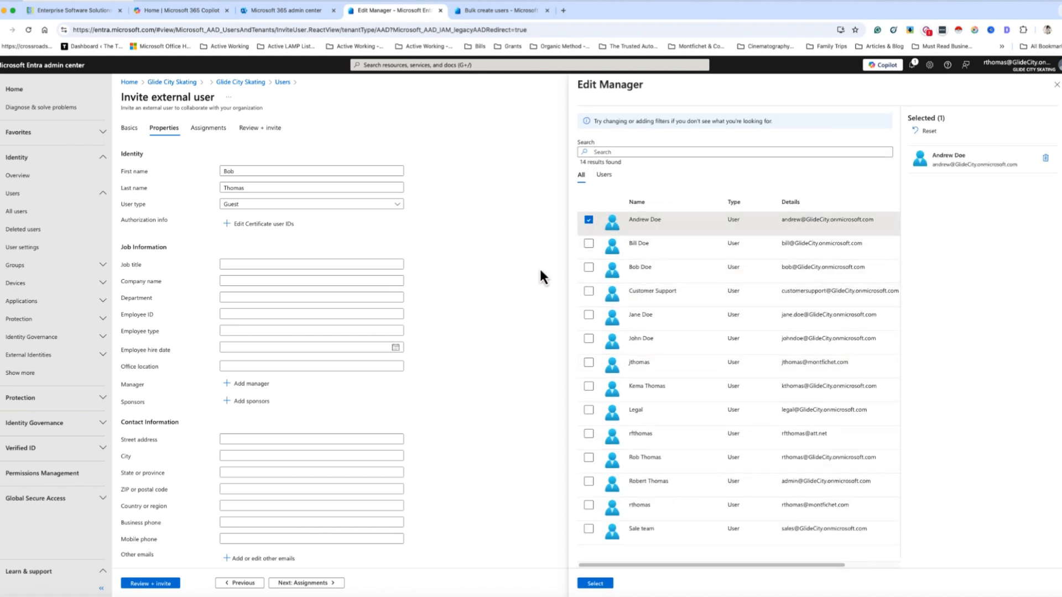
left_click(595, 584)
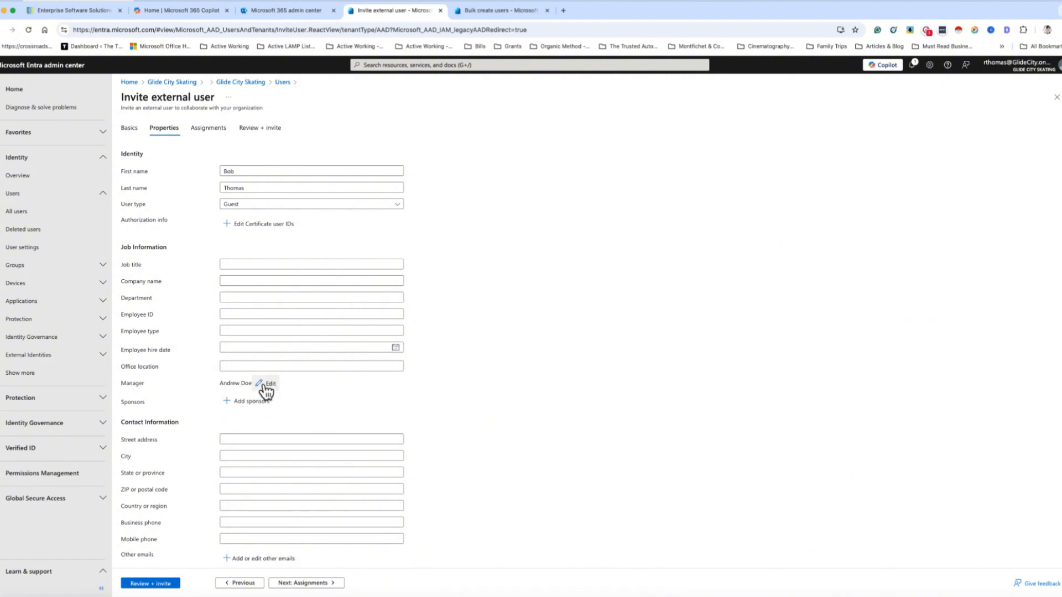
Add the guest to the Web – Development Admin group
left_click(220, 129)
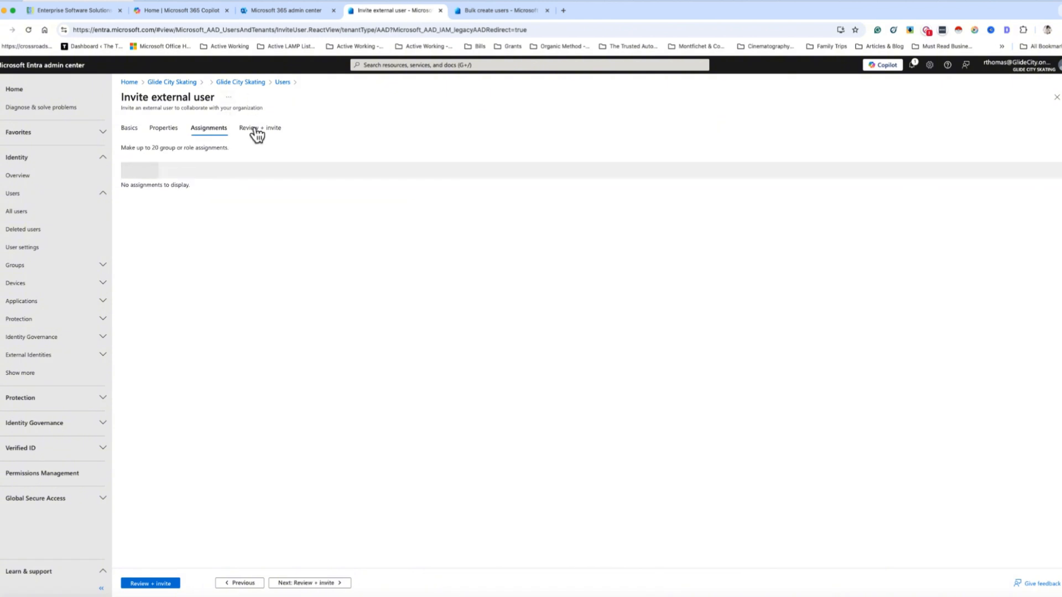
left_click(165, 172)
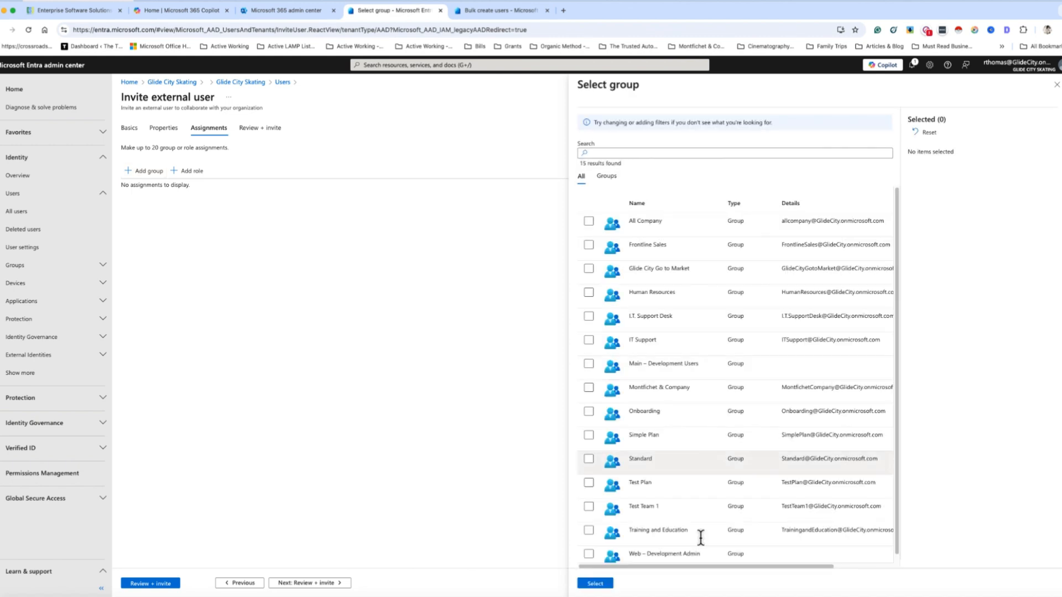
scroll(686, 494, "down", 1)
left_click(588, 547)
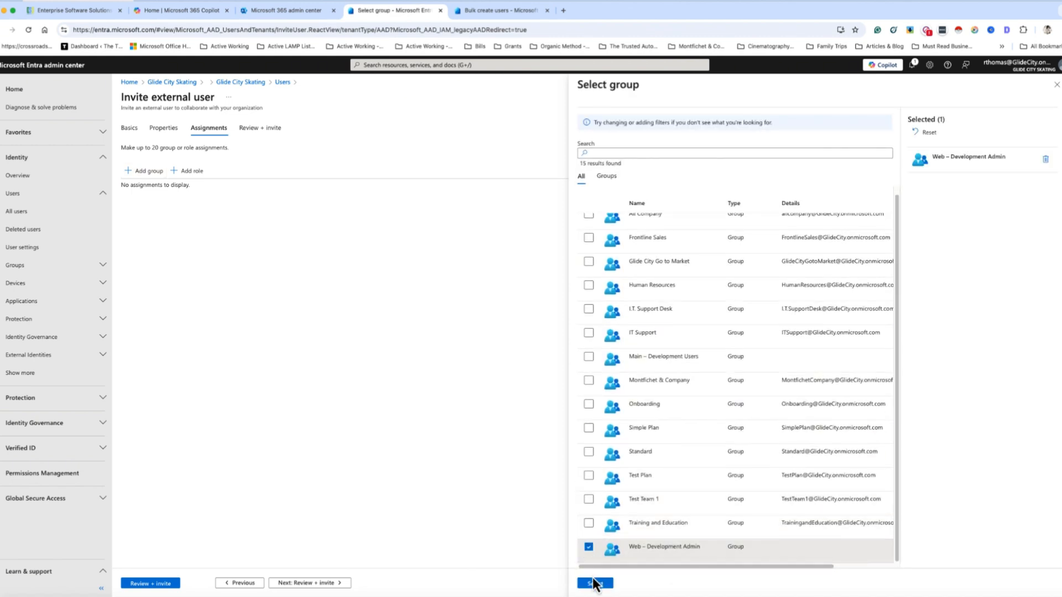
left_click(593, 583)
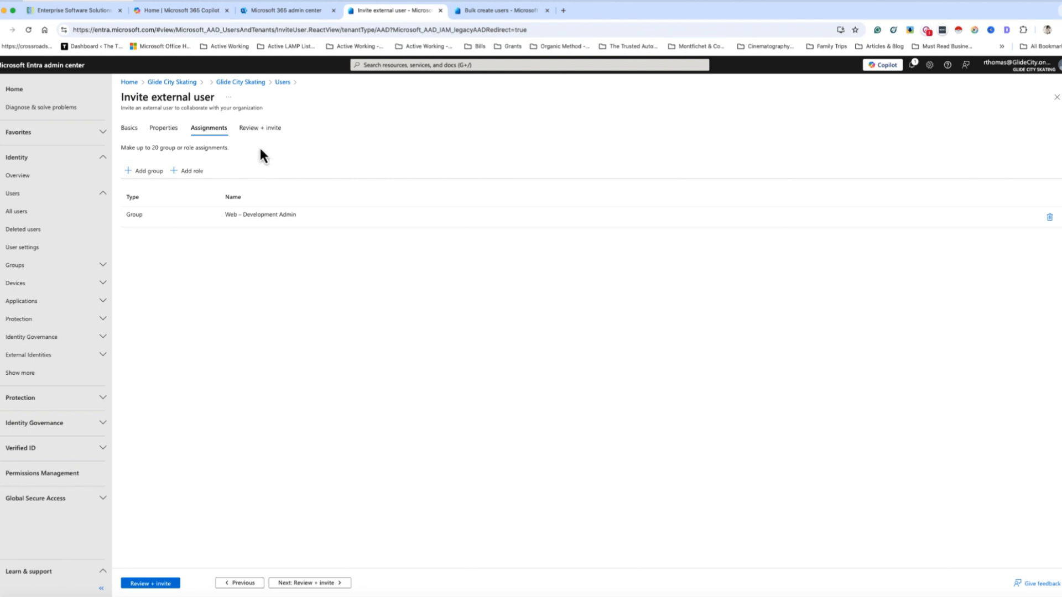
Review the directory roles without adding one, then send the guest invitation
left_click(270, 131)
left_click(219, 135)
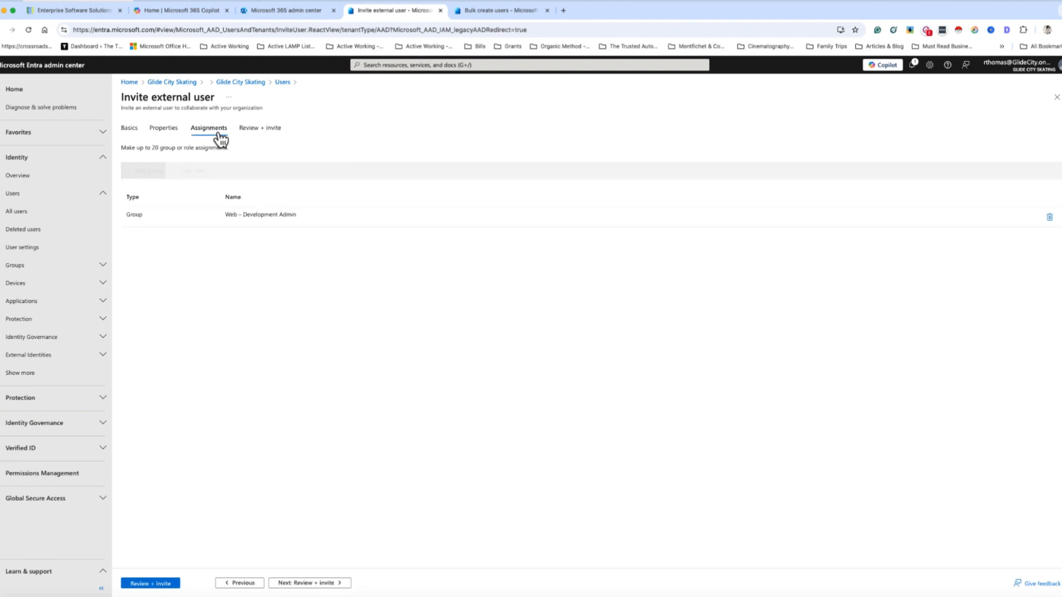
left_click(192, 171)
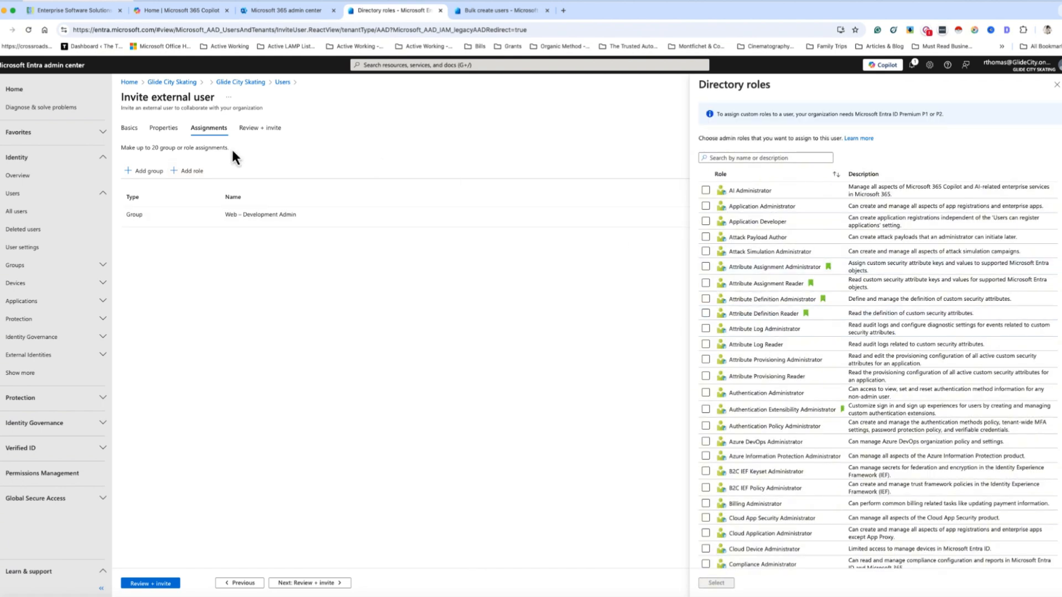
left_click(1054, 86)
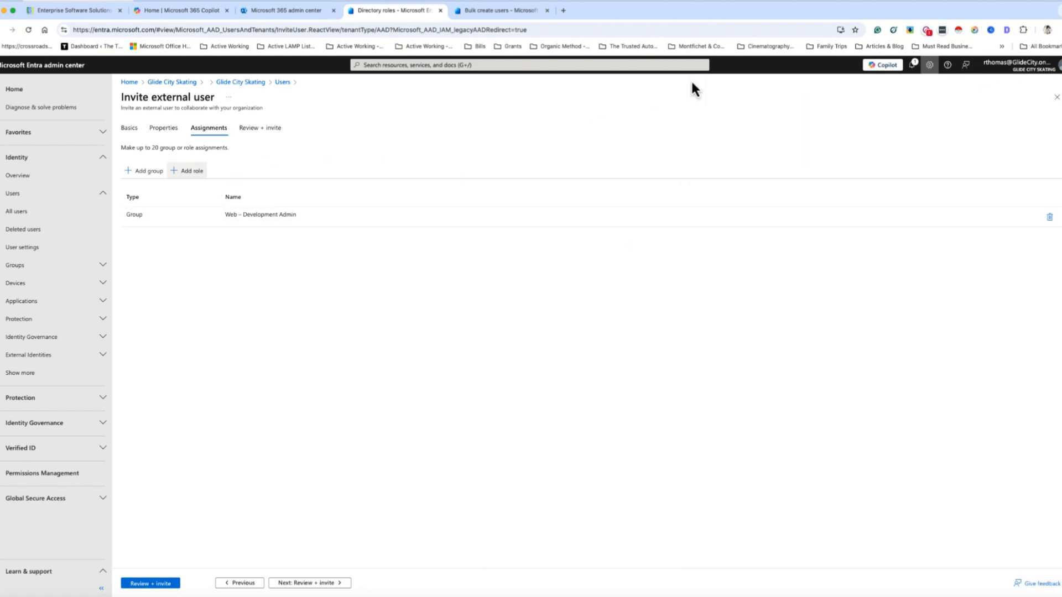
left_click(272, 129)
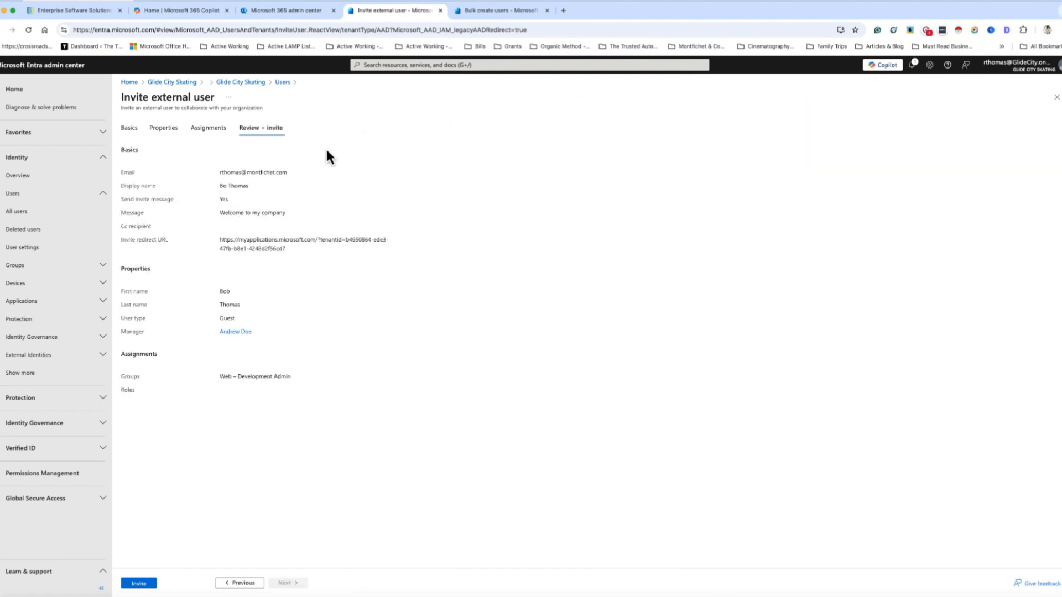
left_click(140, 583)
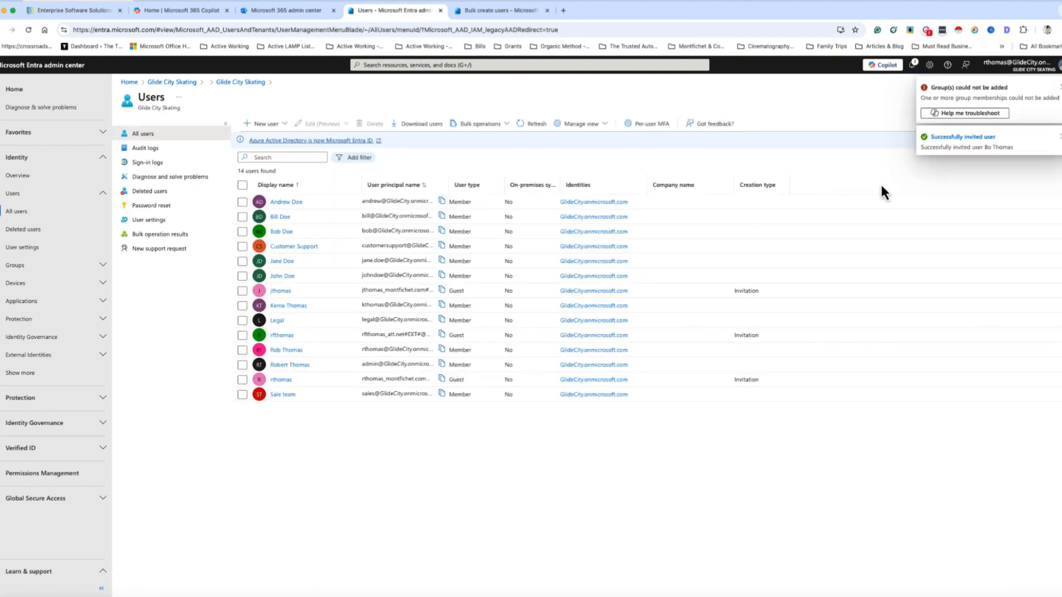
Refresh the All users list and start Bulk create from Bulk operations
left_click(540, 123)
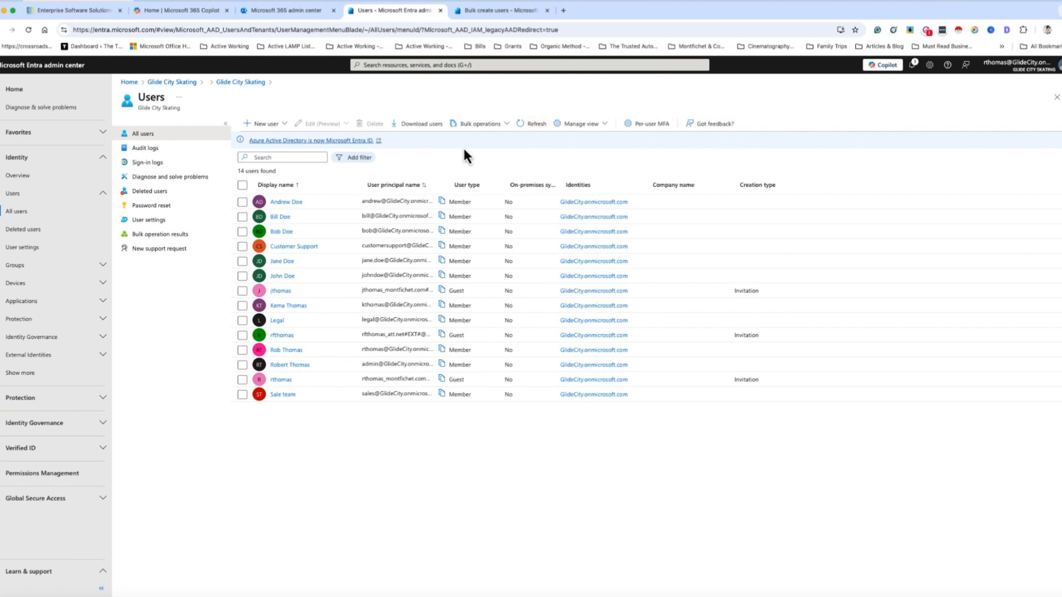
left_click(480, 124)
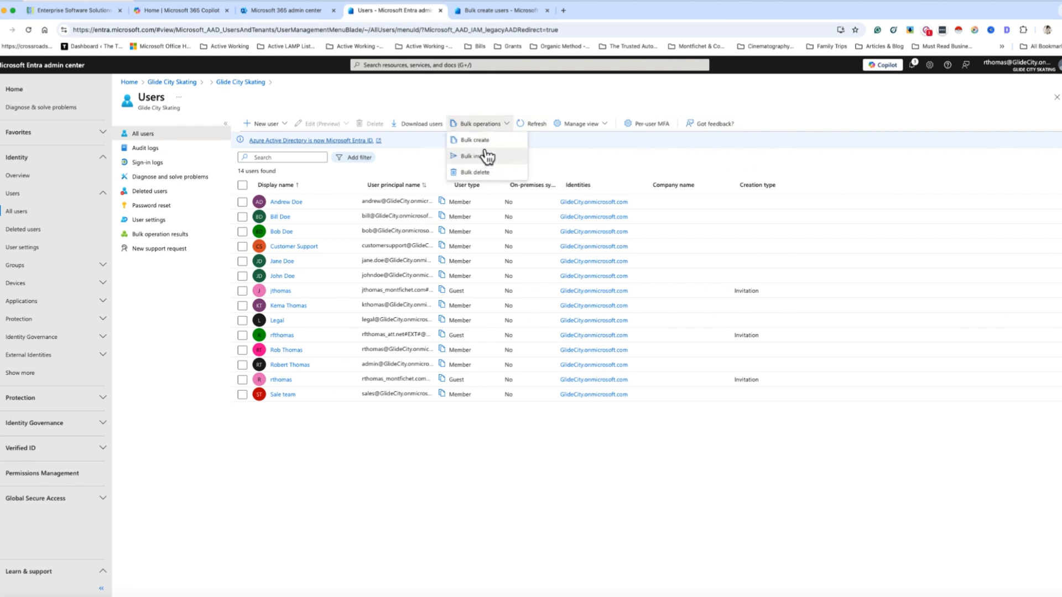
left_click(491, 155)
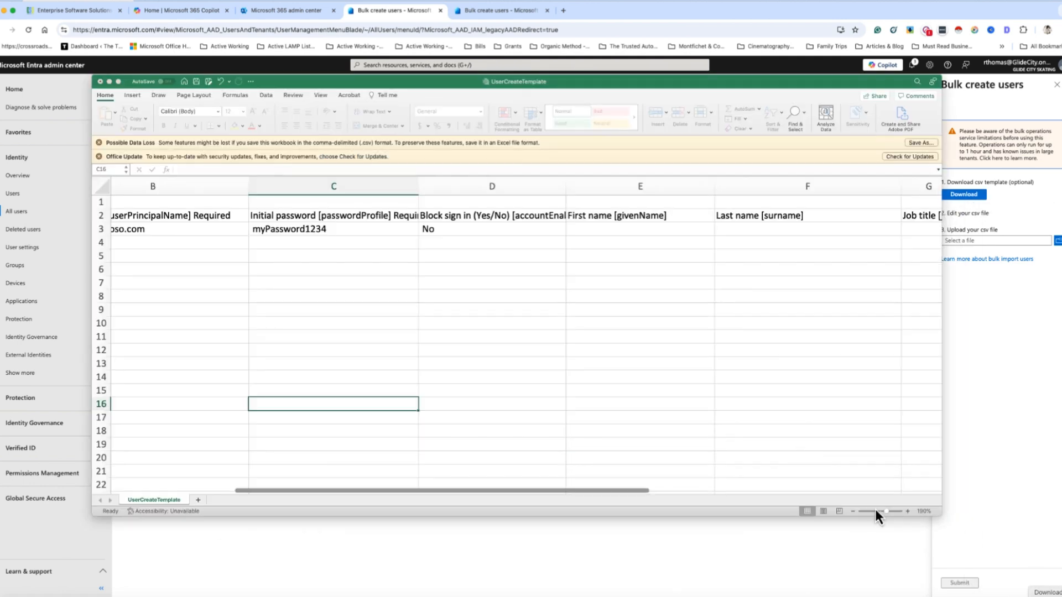
Look across the UserCreateTemplate columns in Excel, then close the workbook
scroll(273, 498, "left", 5)
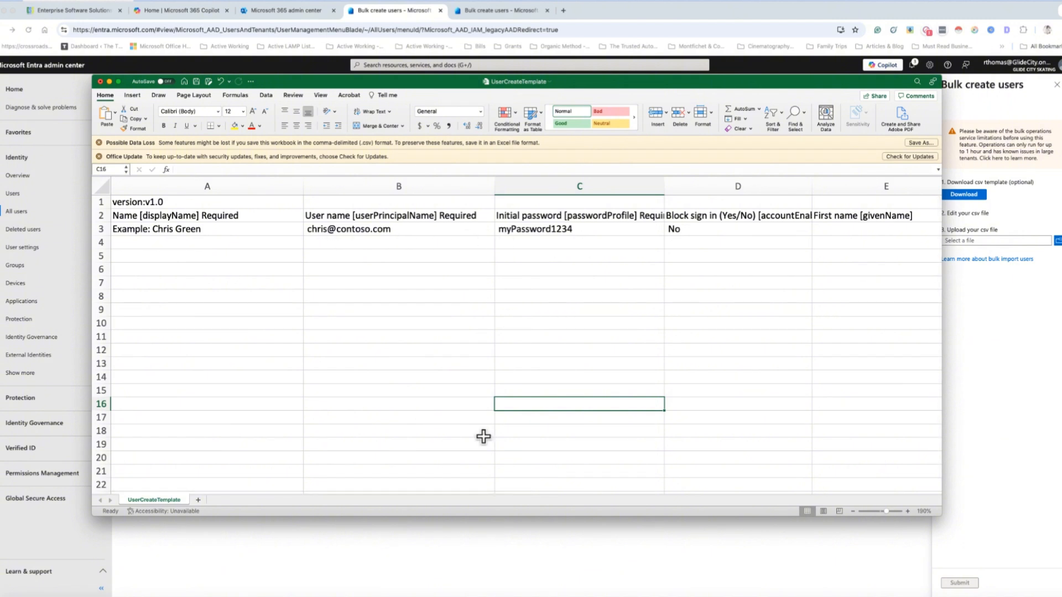
scroll(387, 493, "right", 2)
left_click_drag(387, 495, 745, 490)
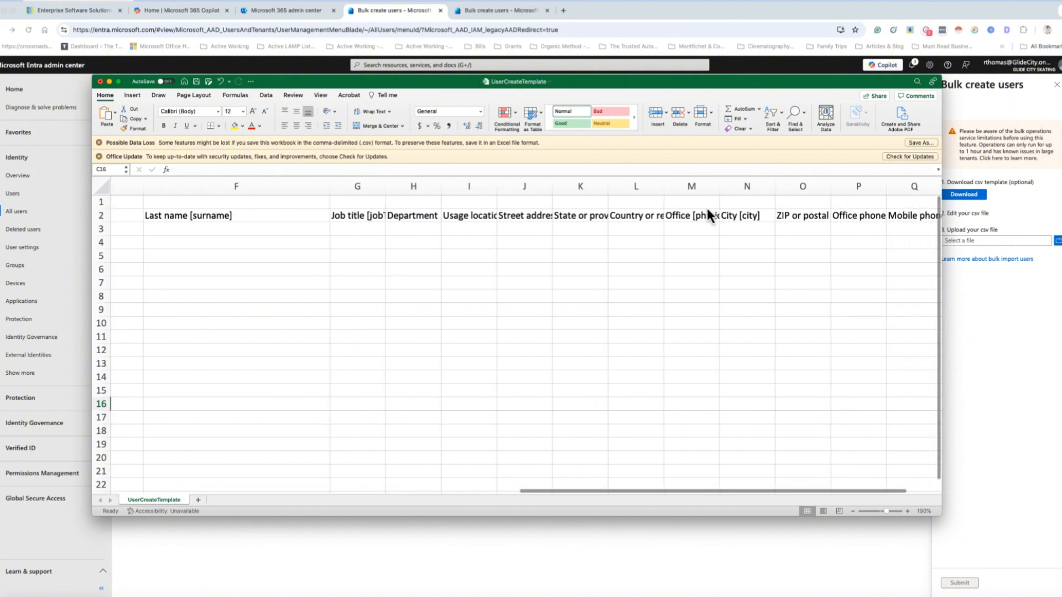
left_click(100, 82)
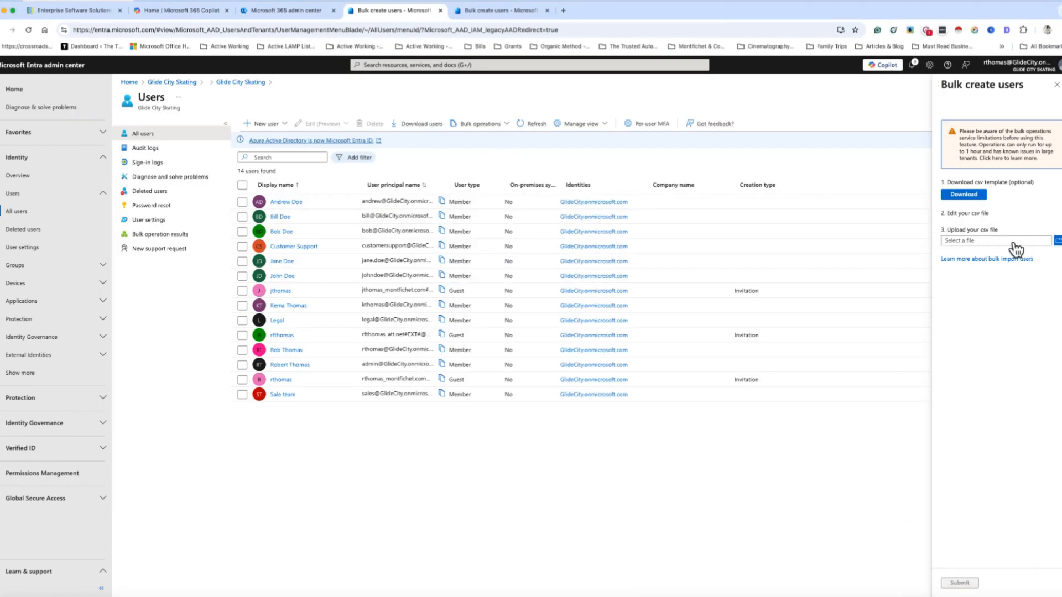
left_click(1006, 241)
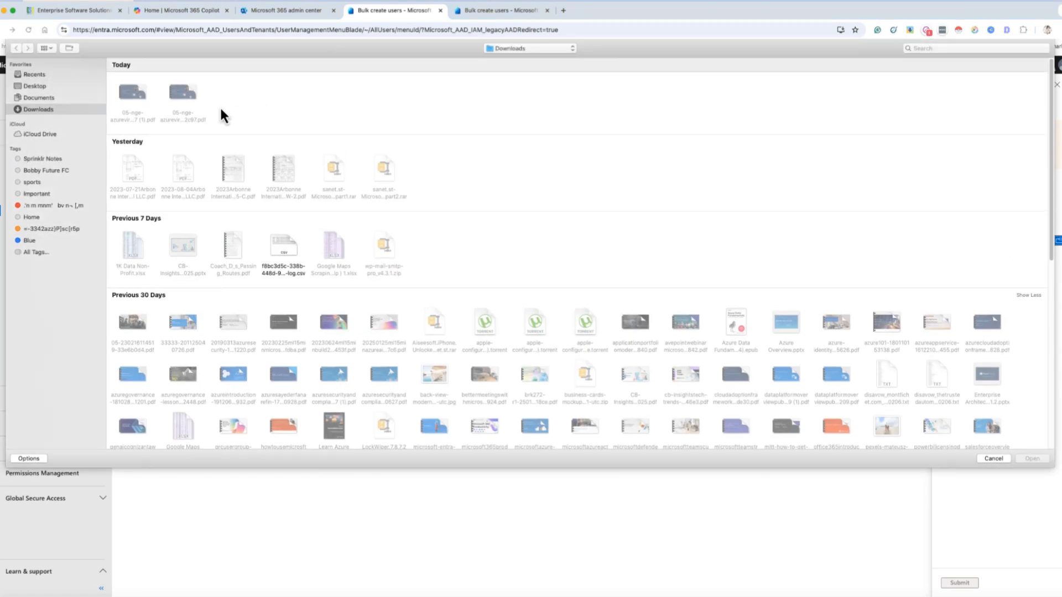
left_click(978, 459)
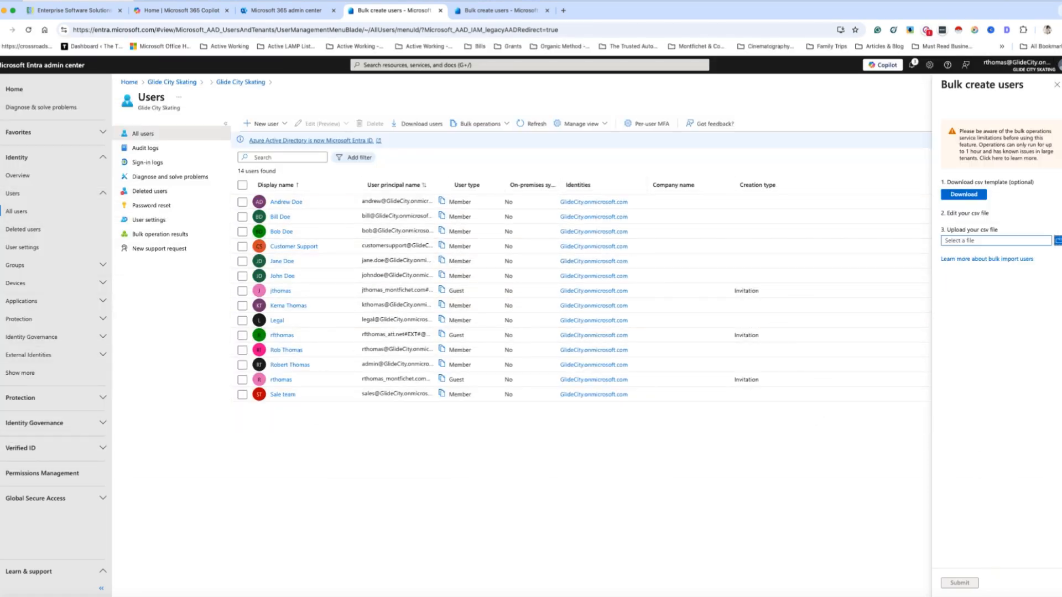
left_click(473, 125)
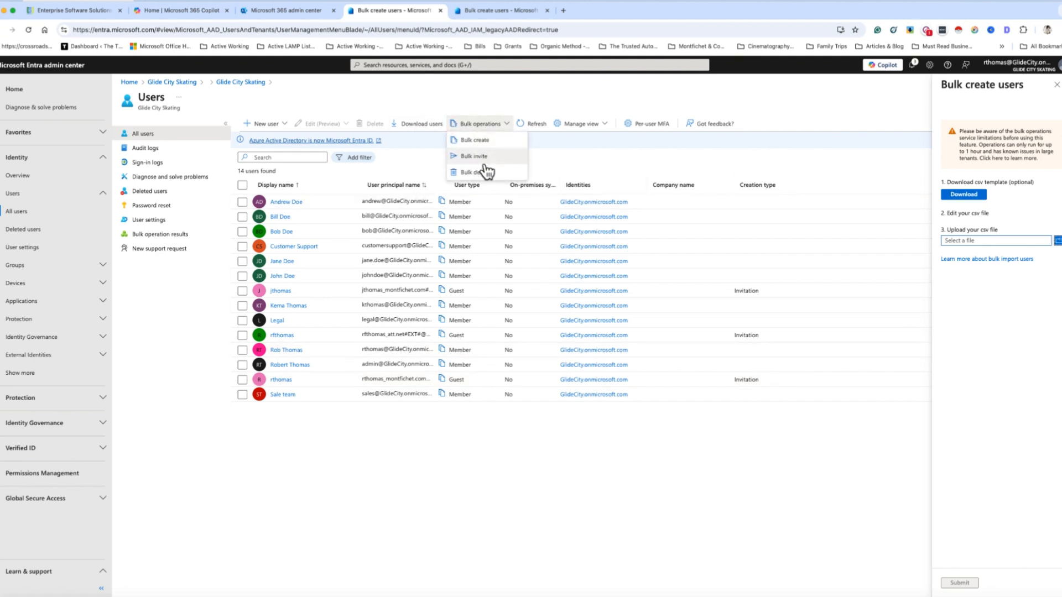
left_click(632, 153)
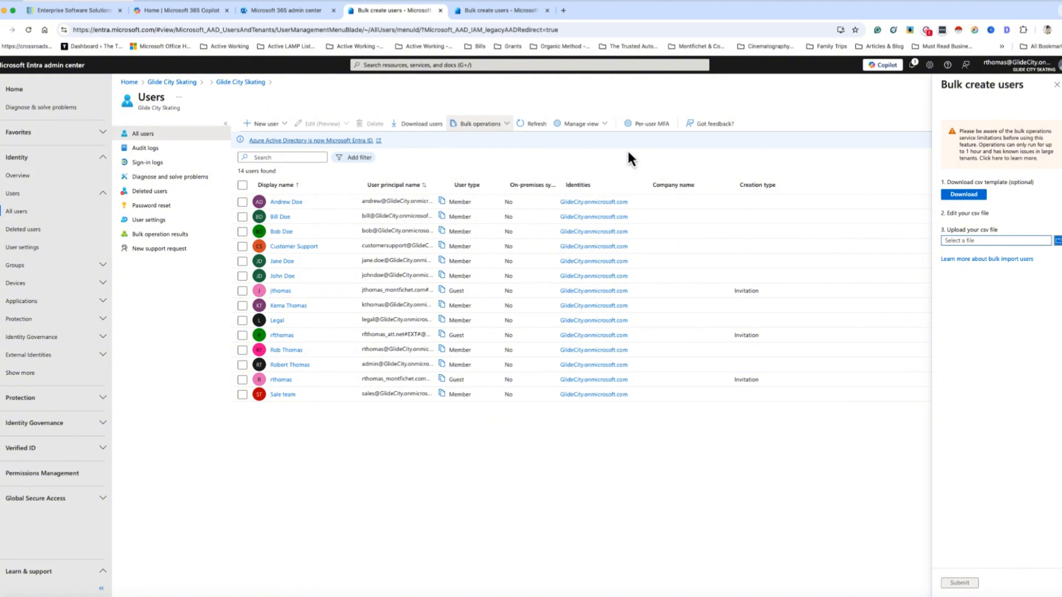